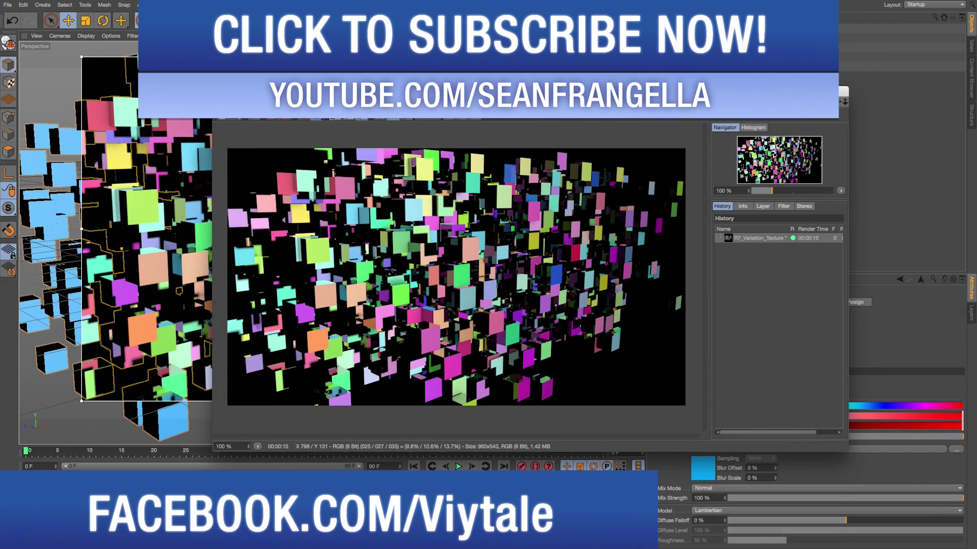
Reposition the Picture Viewer to inspect the render of cubes in random colours.
{"action": "left_click_drag", "start_coordinate": [656, 93], "coordinate": [627, 76]}
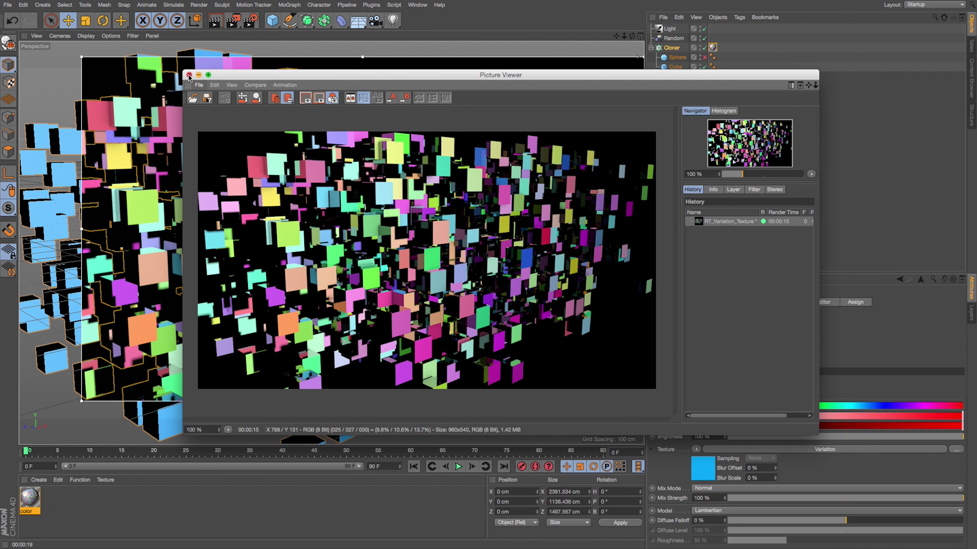
Close the Picture Viewer and open the color material's Variation shader settings.
{"action": "left_click", "coordinate": [188, 75]}
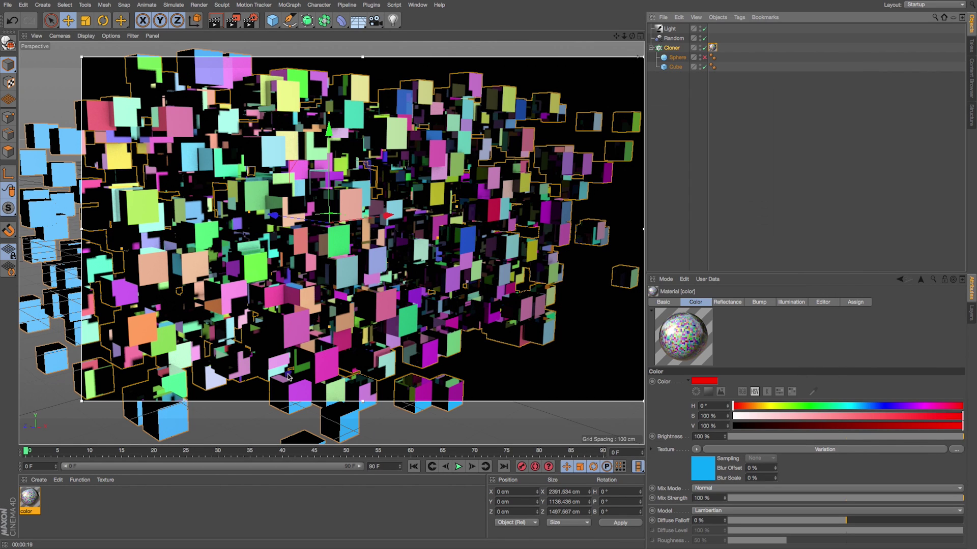
{"action": "left_click", "coordinate": [383, 317]}
{"action": "double_click", "coordinate": [30, 498]}
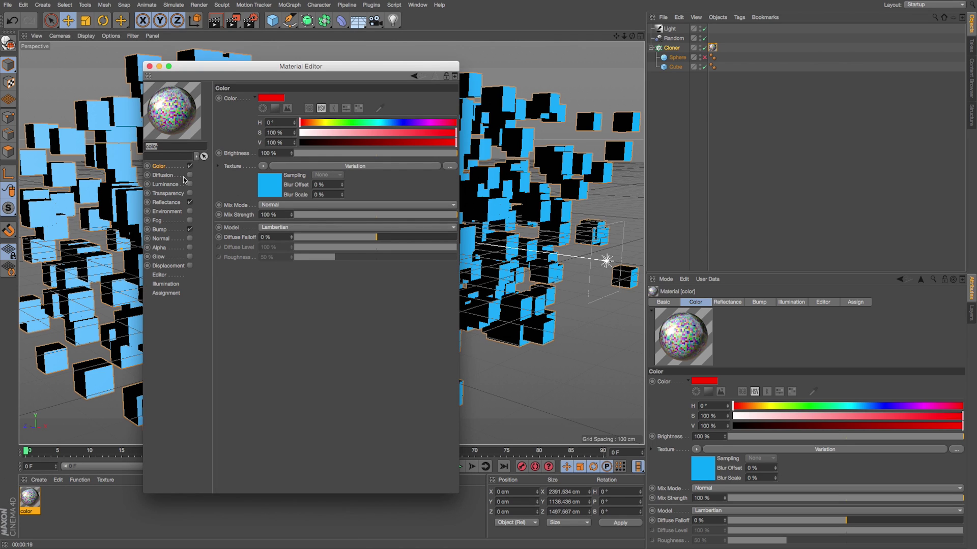
{"action": "left_click", "coordinate": [328, 166]}
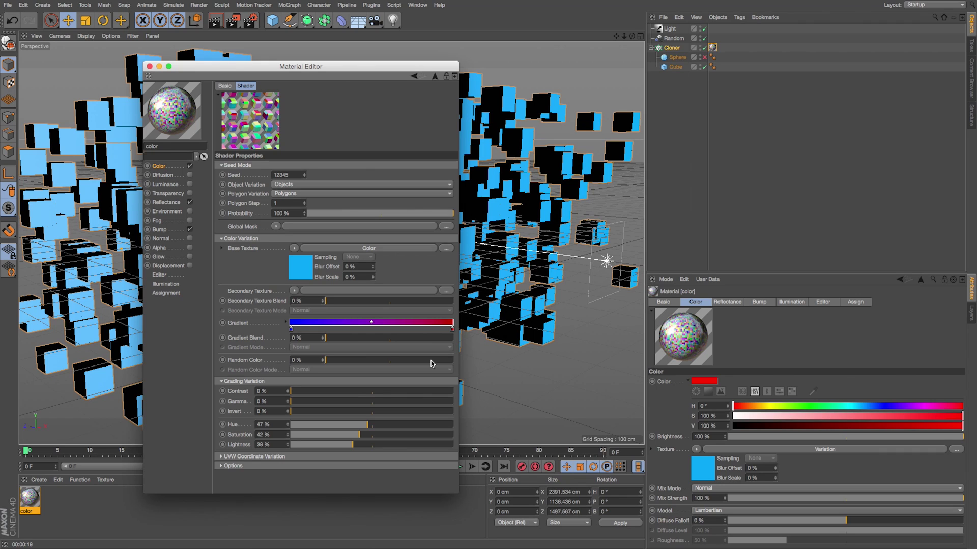
Close the Material Editor and select the Cloner's color texture tag.
{"action": "key", "text": "r"}
{"action": "left_click_drag", "start_coordinate": [295, 67], "coordinate": [472, 75]}
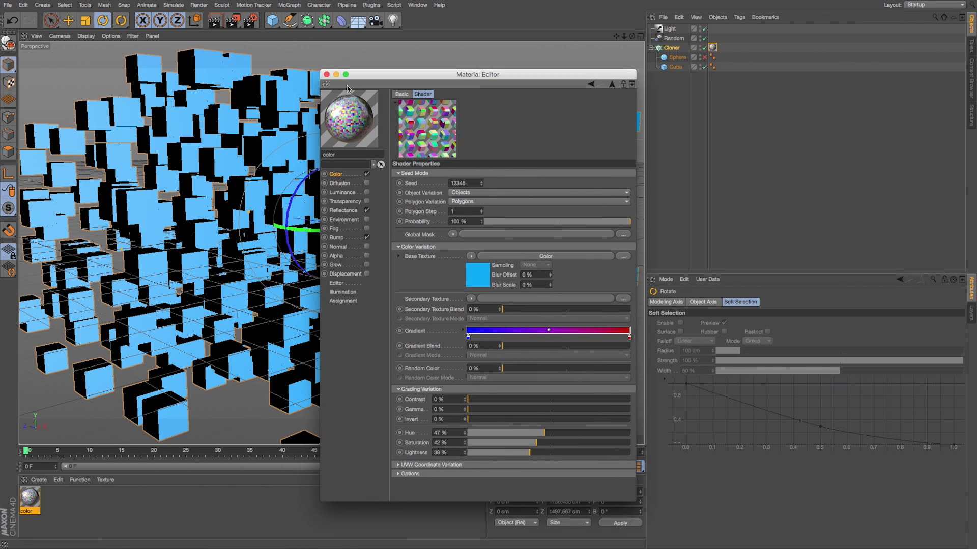
{"action": "left_click", "coordinate": [327, 76]}
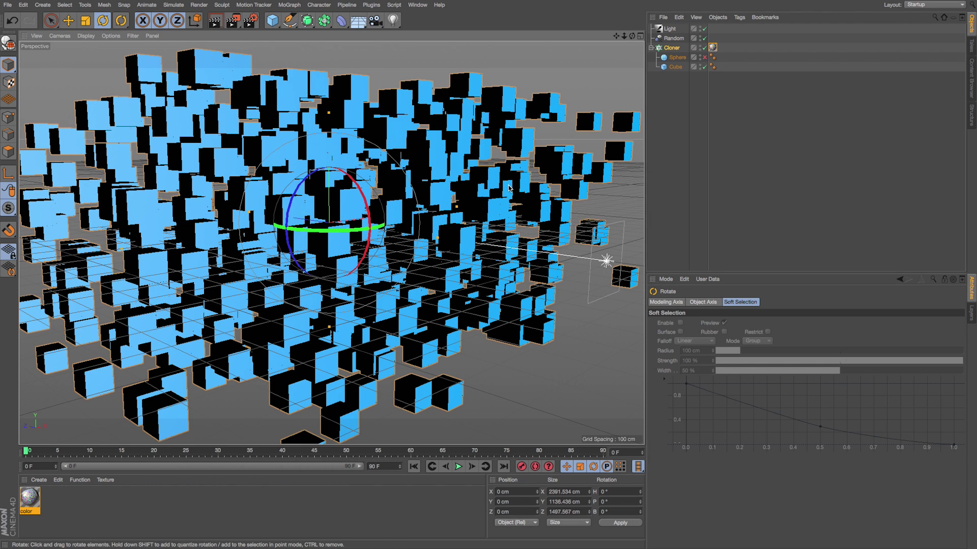
{"action": "left_click", "coordinate": [713, 49]}
Delete the color tag from the Cloner and toggle between sphere-only and cube-only clones.
{"action": "key", "text": "Delete"}
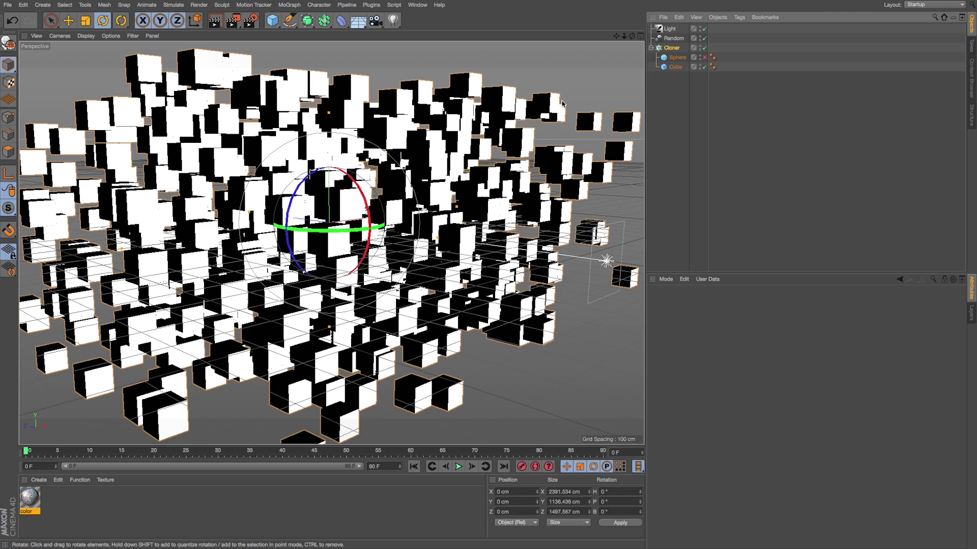
{"action": "left_click", "coordinate": [675, 66]}
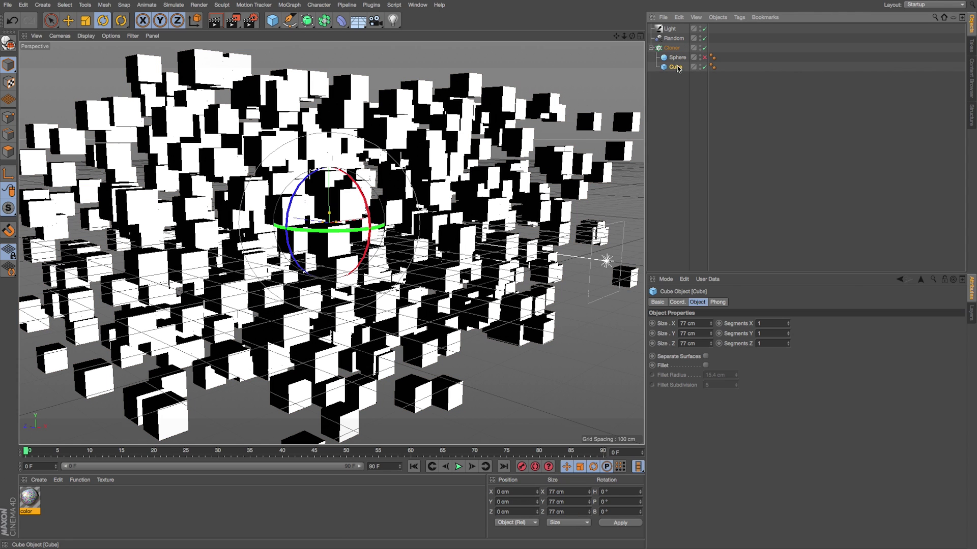
{"action": "left_click", "coordinate": [705, 57]}
{"action": "left_click", "coordinate": [704, 67]}
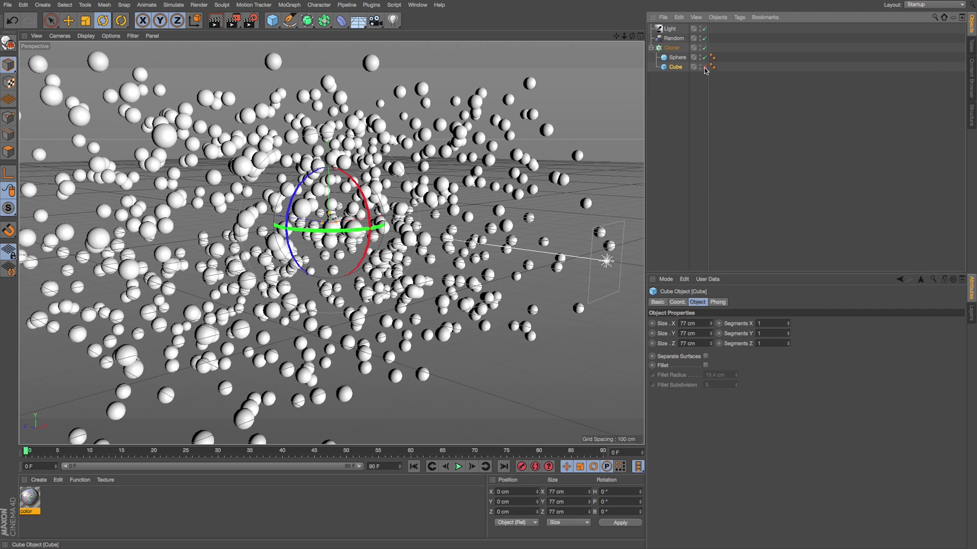
{"action": "left_click", "coordinate": [705, 66]}
{"action": "left_click", "coordinate": [705, 57]}
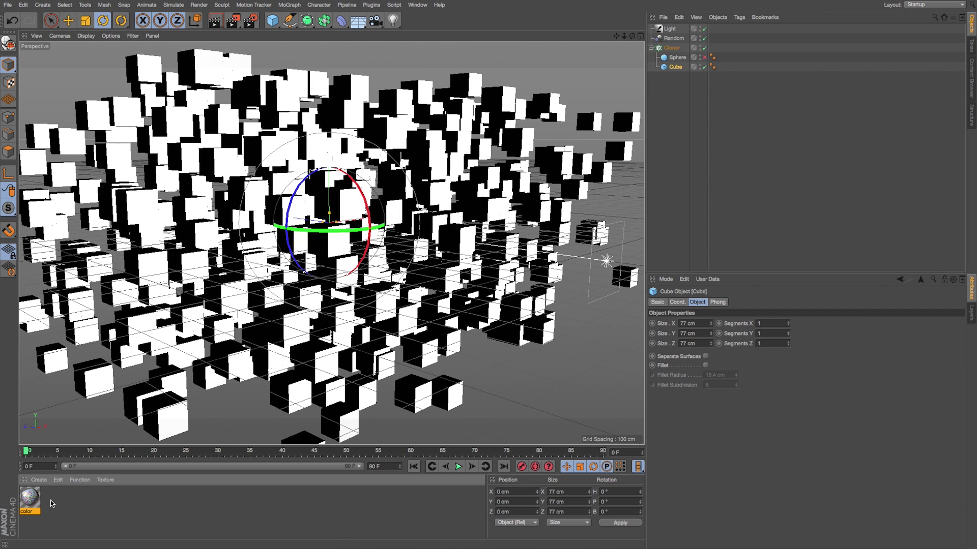
Create a new default material 'Mat' beside color and open it for editing.
{"action": "left_click", "coordinate": [37, 503]}
{"action": "key", "text": "ctrl+n"}
{"action": "left_click_drag", "start_coordinate": [60, 504], "coordinate": [68, 503]}
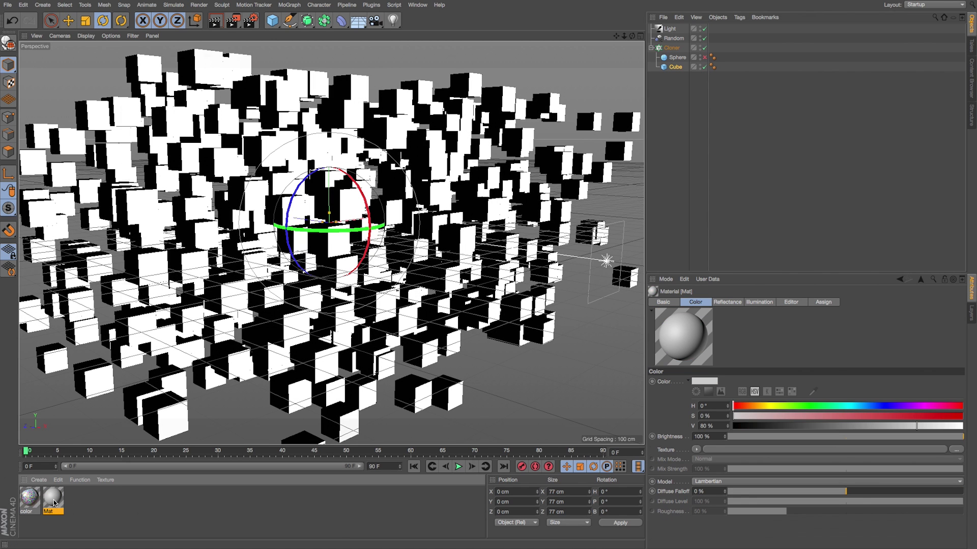
{"action": "double_click", "coordinate": [55, 503]}
Tint Mat's colour on the colour wheel to pale grey-beige (H 69.787°, S 8.004%, V 80%).
{"action": "left_click_drag", "start_coordinate": [206, 66], "coordinate": [317, 87]}
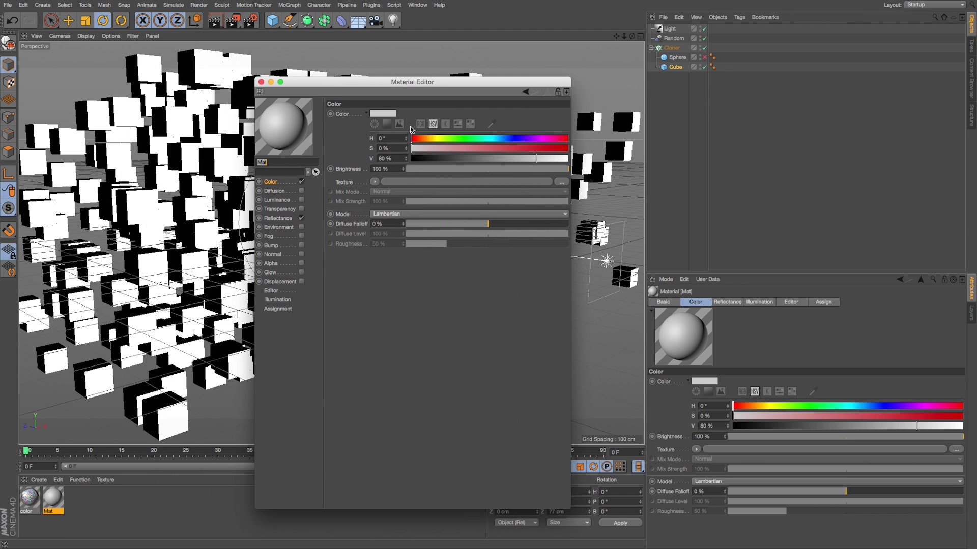
{"action": "left_click", "coordinate": [374, 125]}
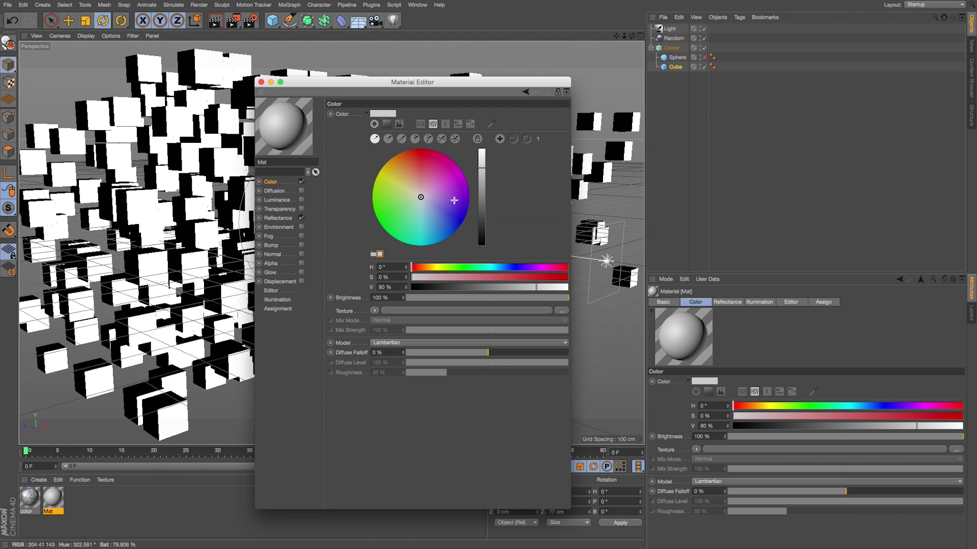
{"action": "left_click_drag", "start_coordinate": [425, 198], "coordinate": [387, 208]}
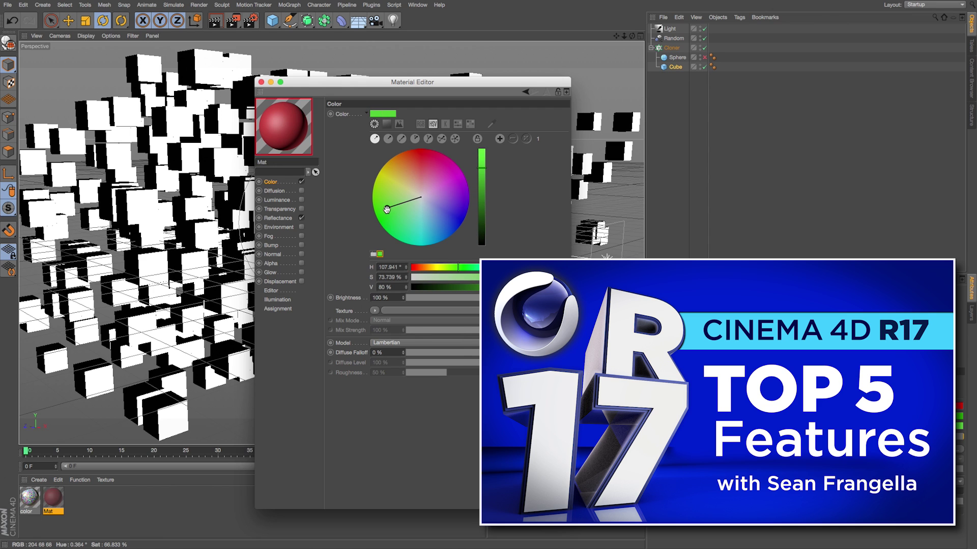
{"action": "left_click_drag", "start_coordinate": [412, 82], "coordinate": [471, 55]}
{"action": "left_click_drag", "start_coordinate": [446, 181], "coordinate": [477, 169]}
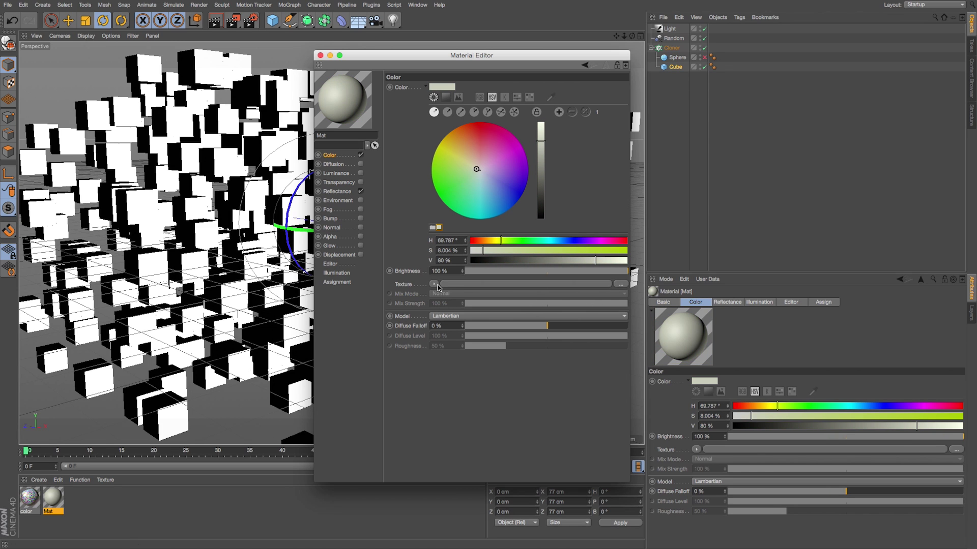
{"action": "left_click_drag", "start_coordinate": [410, 66], "coordinate": [415, 66]}
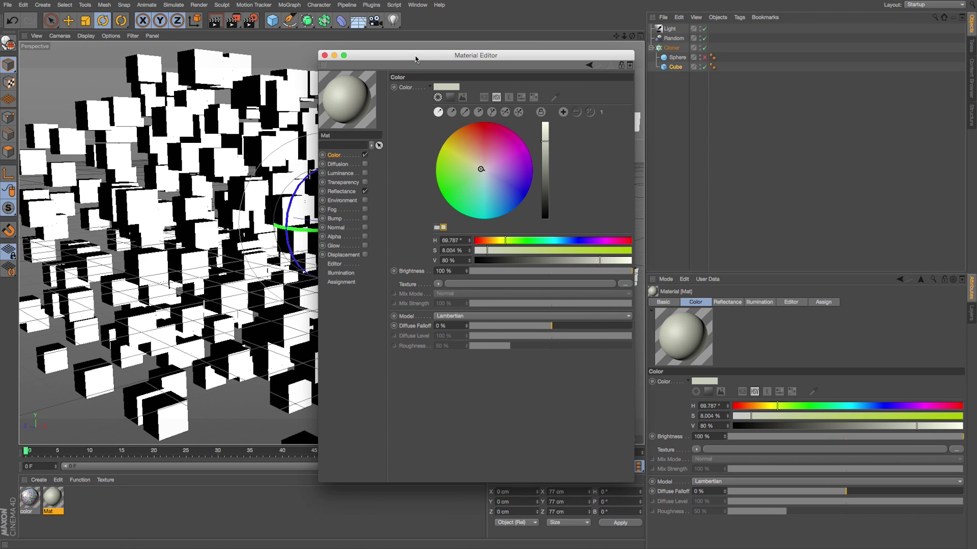
Load an Effects > Variation shader as Mat's colour texture and rename it 'new material'.
{"action": "left_click", "coordinate": [440, 285]}
{"action": "mouse_move", "coordinate": [460, 466]}
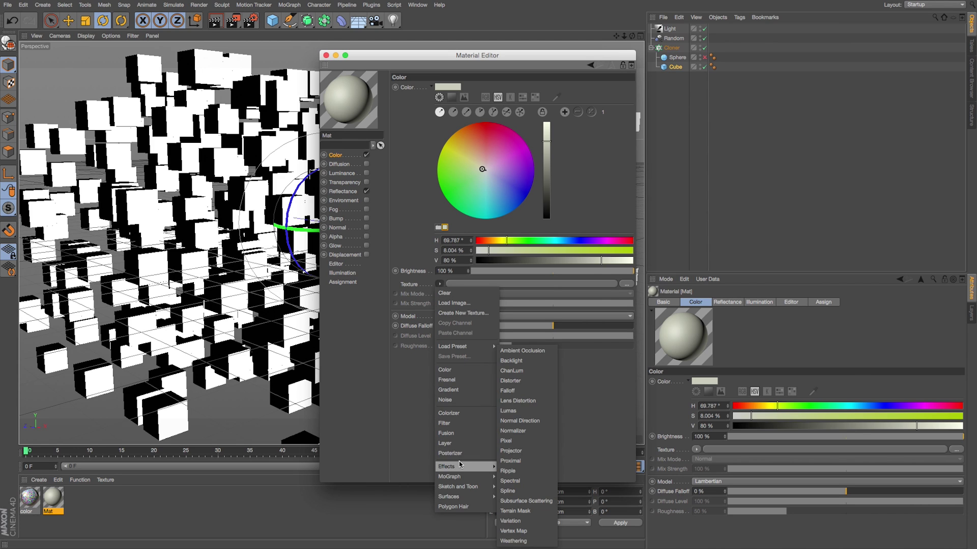
{"action": "left_click", "coordinate": [510, 521]}
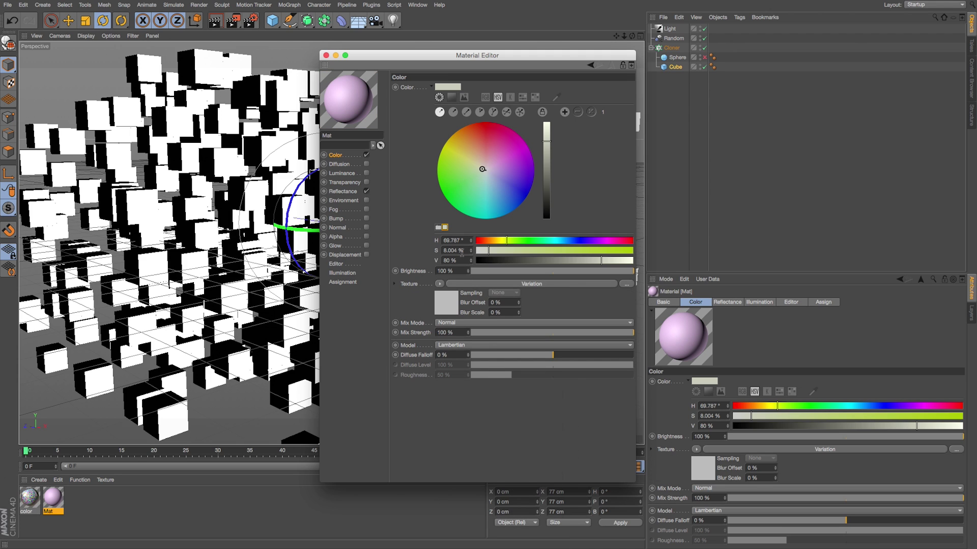
{"action": "left_click", "coordinate": [516, 285]}
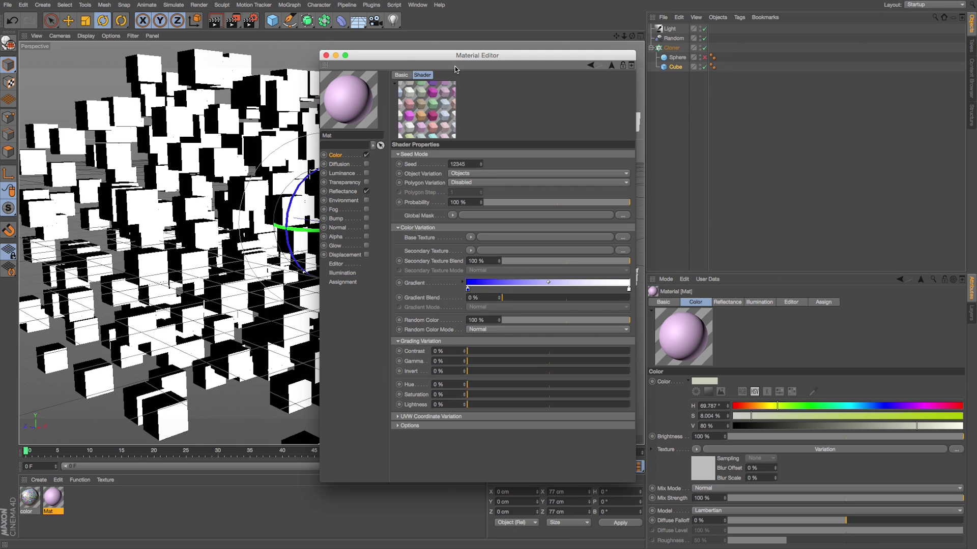
{"action": "left_click_drag", "start_coordinate": [455, 60], "coordinate": [457, 58]}
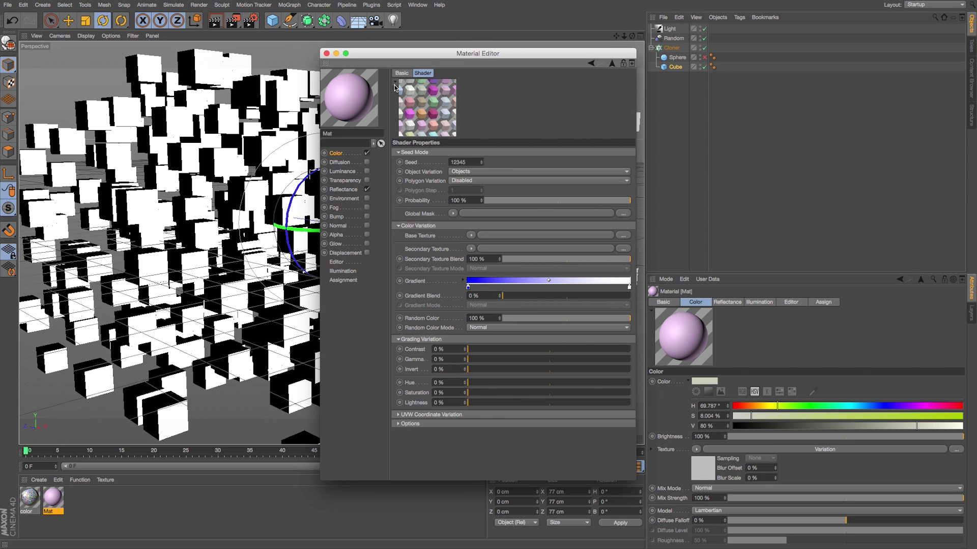
{"action": "type", "text": "rial"}
{"action": "left_click", "coordinate": [640, 107]}
Apply 'new material' to the Cloner and start an Interactive Render Region preview.
{"action": "left_click_drag", "start_coordinate": [678, 46], "coordinate": [675, 47]}
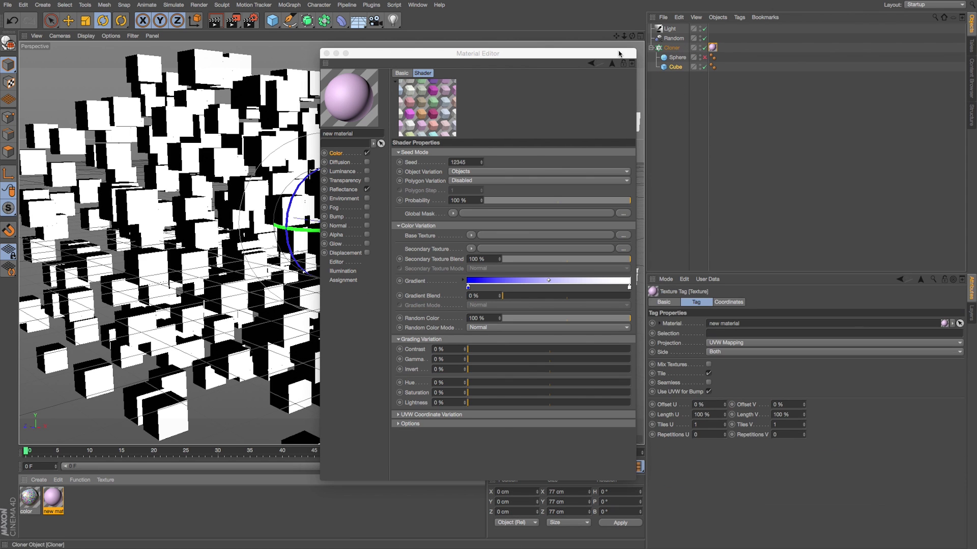
{"action": "left_click_drag", "start_coordinate": [453, 53], "coordinate": [540, 51]}
{"action": "key", "text": "alt+r"}
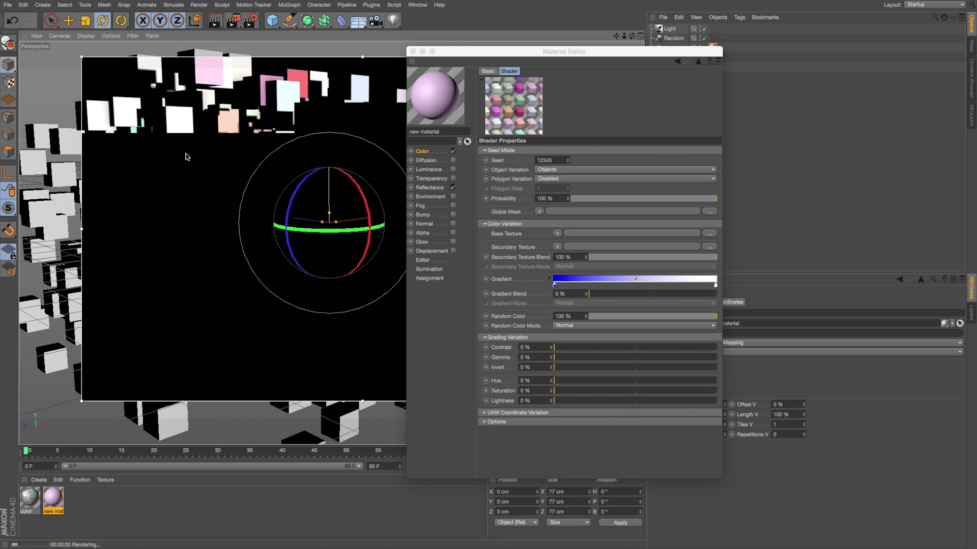
{"action": "left_click_drag", "start_coordinate": [476, 58], "coordinate": [405, 53]}
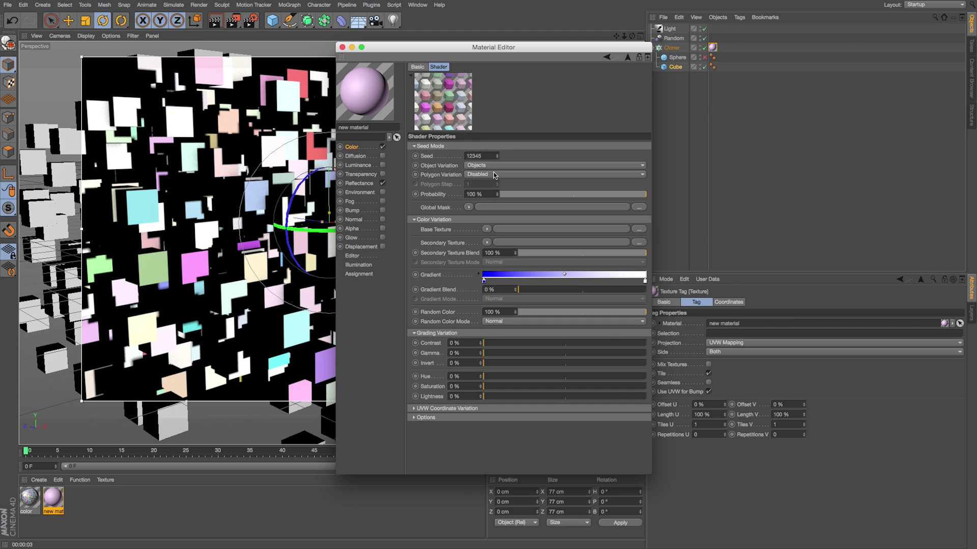
{"action": "left_click_drag", "start_coordinate": [426, 49], "coordinate": [404, 58]}
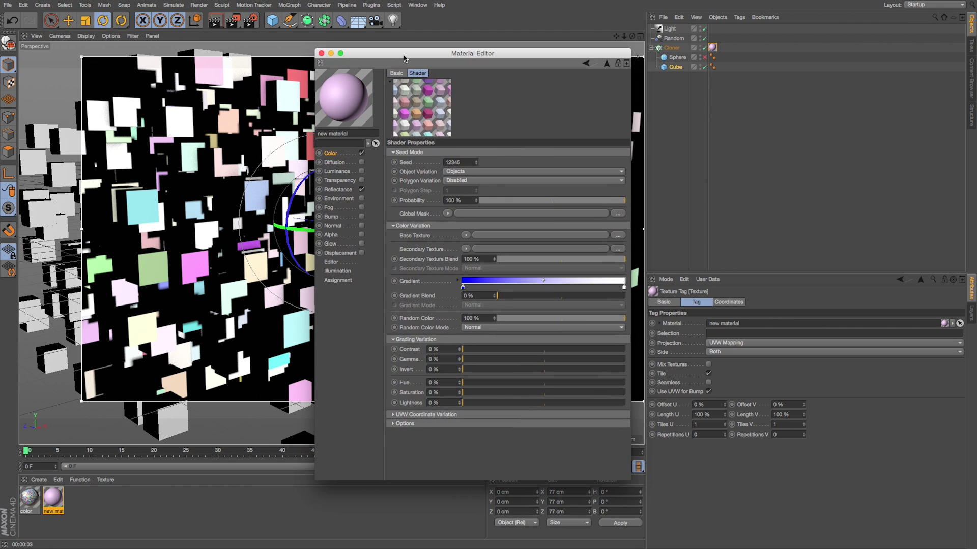
{"action": "left_click", "coordinate": [466, 236]}
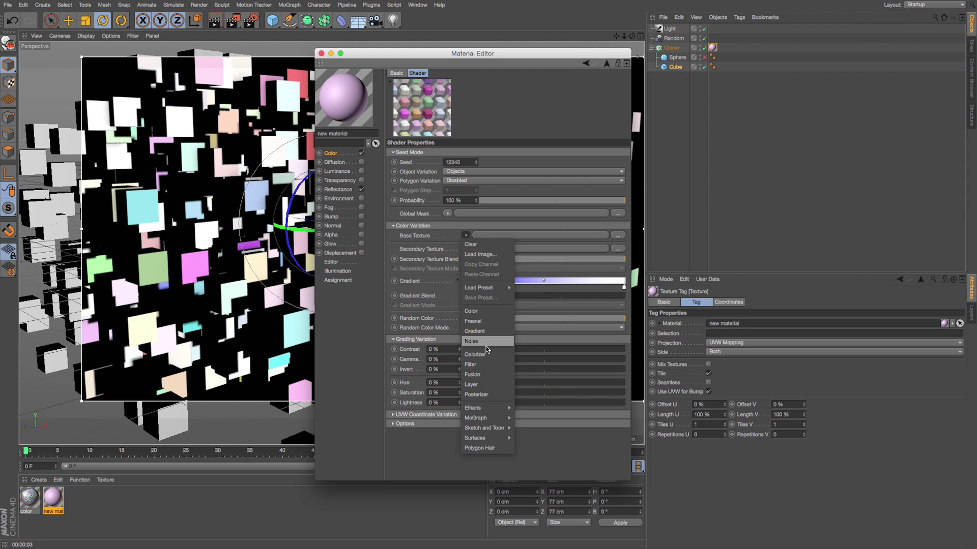
Make the Variation base texture a dark green Color shader (H 94°, S 100%, V 37%).
{"action": "left_click", "coordinate": [476, 314]}
{"action": "left_click", "coordinate": [491, 237]}
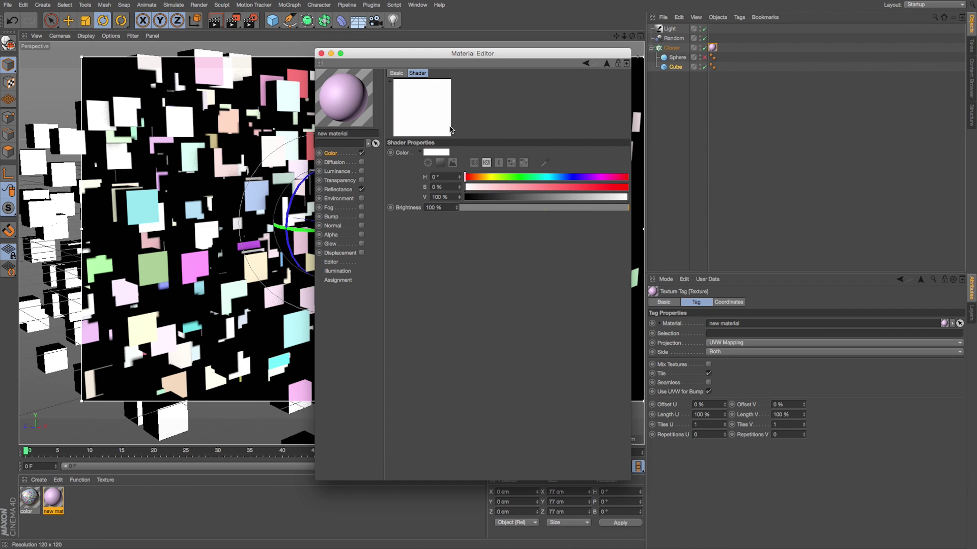
{"action": "left_click_drag", "start_coordinate": [471, 176], "coordinate": [630, 187]}
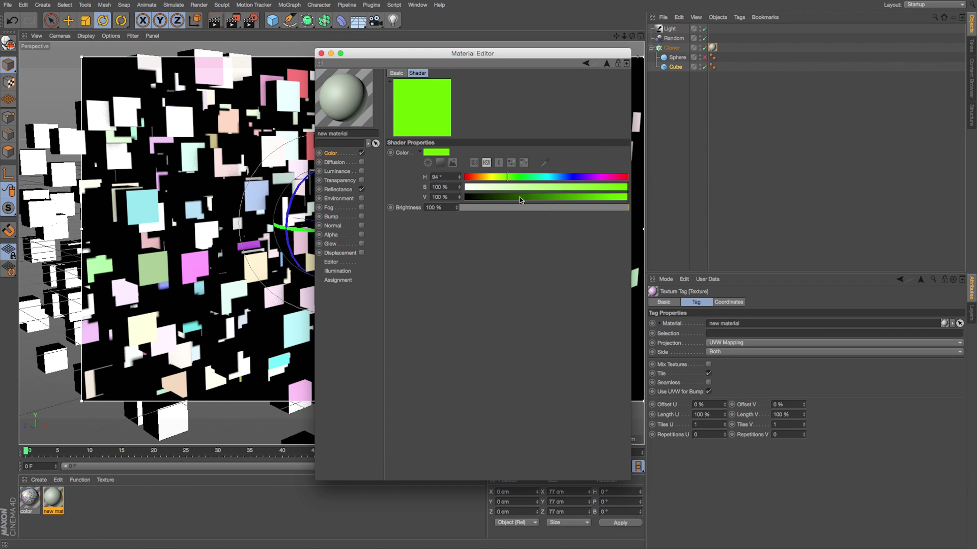
{"action": "mouse_move", "coordinate": [520, 197]}
{"action": "left_mouse_down"}
{"action": "mouse_move", "coordinate": [536, 196]}
{"action": "mouse_move", "coordinate": [525, 196]}
{"action": "left_mouse_up"}
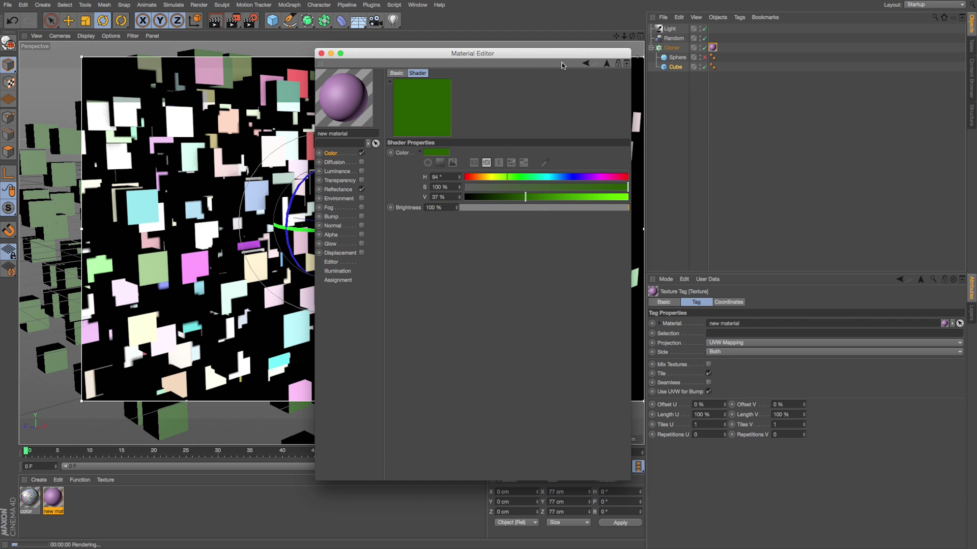
{"action": "left_click", "coordinate": [586, 63]}
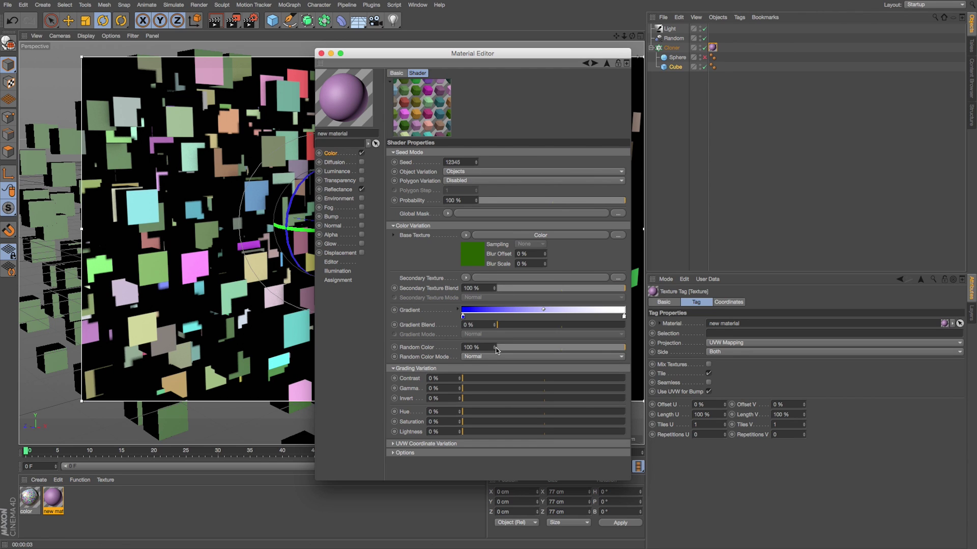
Set Random Color to 0% and grade Hue 17%, Saturation 85%, Lightness 26%, Contrast 23%.
{"action": "left_click", "coordinate": [460, 348]}
{"action": "type", "text": "0"}
{"action": "key", "text": "Return"}
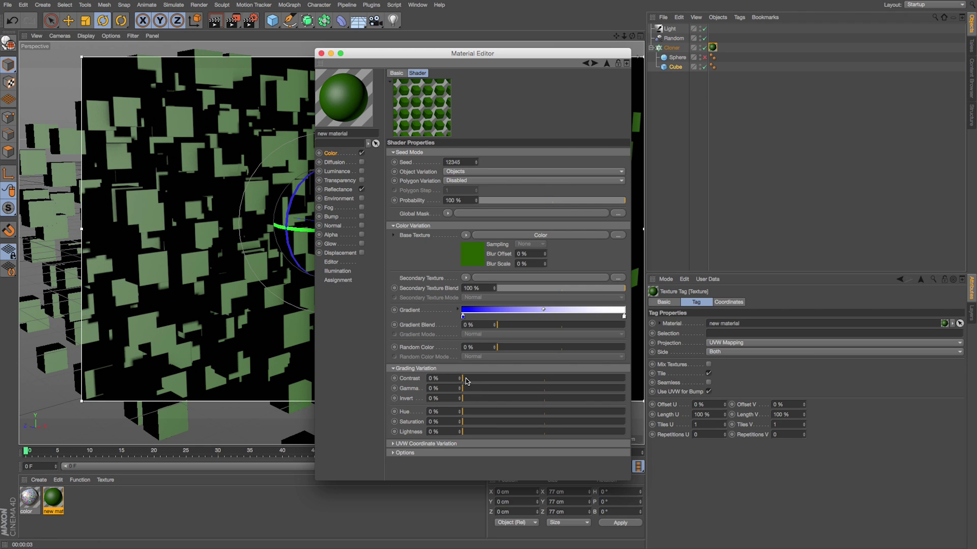
{"action": "left_click_drag", "start_coordinate": [463, 412], "coordinate": [602, 425]}
{"action": "left_click_drag", "start_coordinate": [470, 432], "coordinate": [507, 433]}
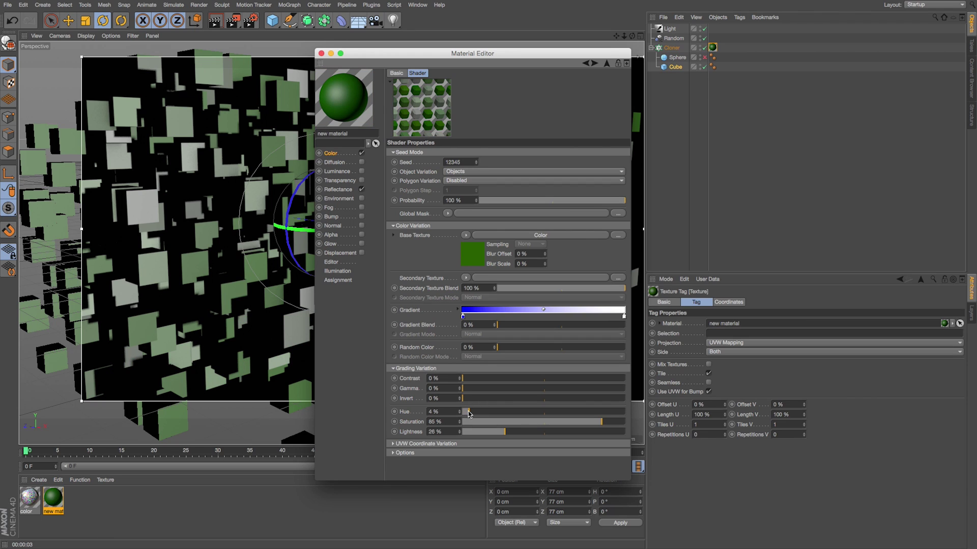
{"action": "left_click_drag", "start_coordinate": [469, 411], "coordinate": [481, 411]}
{"action": "left_click_drag", "start_coordinate": [482, 411], "coordinate": [489, 411]}
{"action": "left_click_drag", "start_coordinate": [463, 379], "coordinate": [500, 379]}
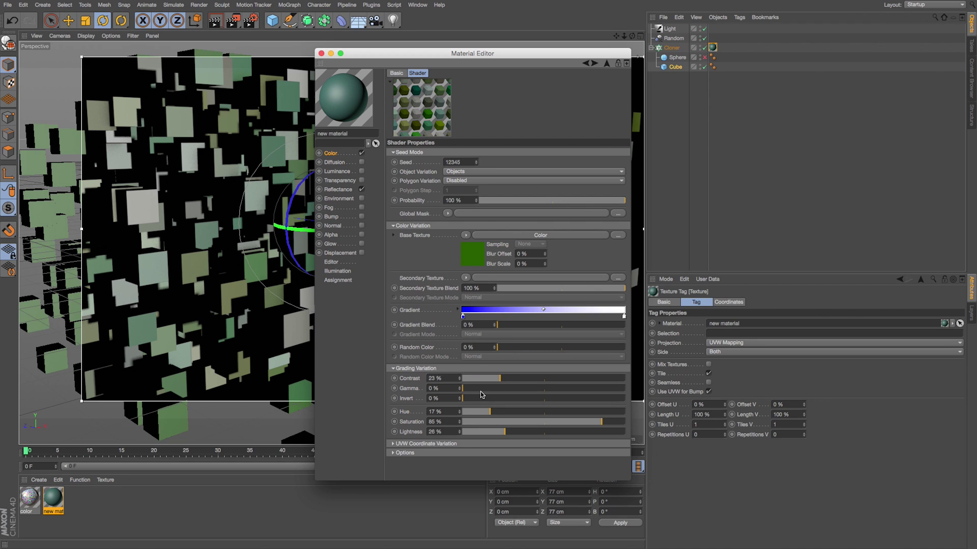
Preview the spheres, switch back to cubes, and raise Random Color to 81%.
{"action": "left_click", "coordinate": [705, 67]}
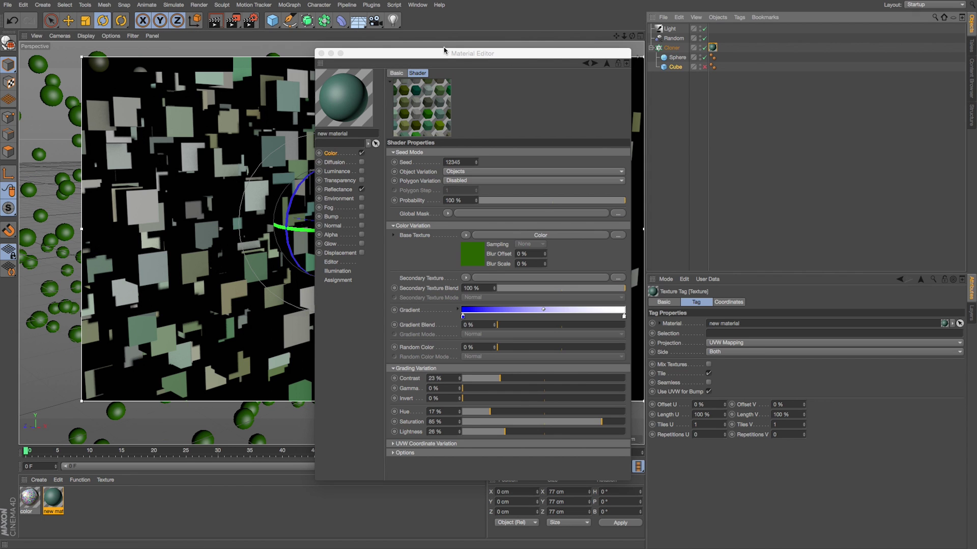
{"action": "left_click_drag", "start_coordinate": [444, 50], "coordinate": [498, 52]}
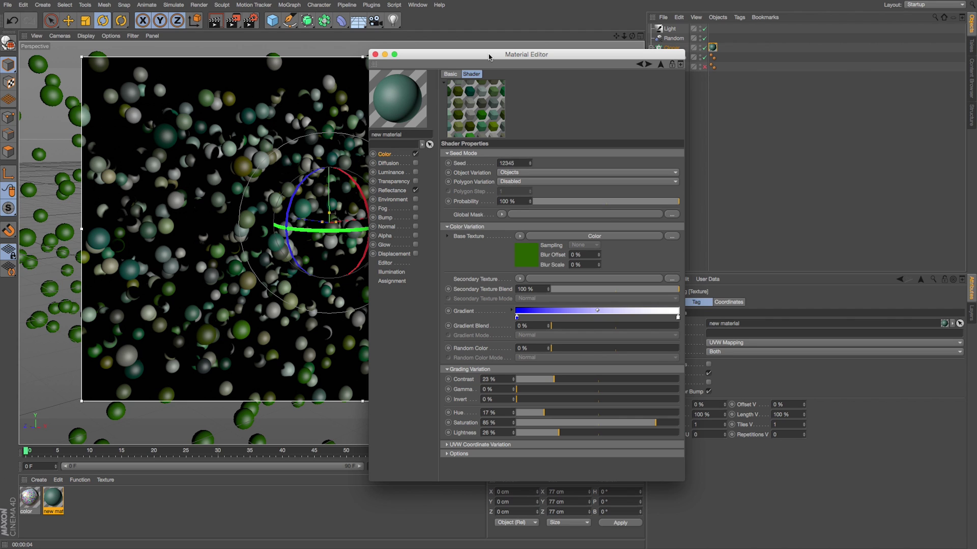
{"action": "left_click_drag", "start_coordinate": [489, 57], "coordinate": [465, 57]}
{"action": "left_click", "coordinate": [704, 57]}
{"action": "left_click", "coordinate": [704, 66]}
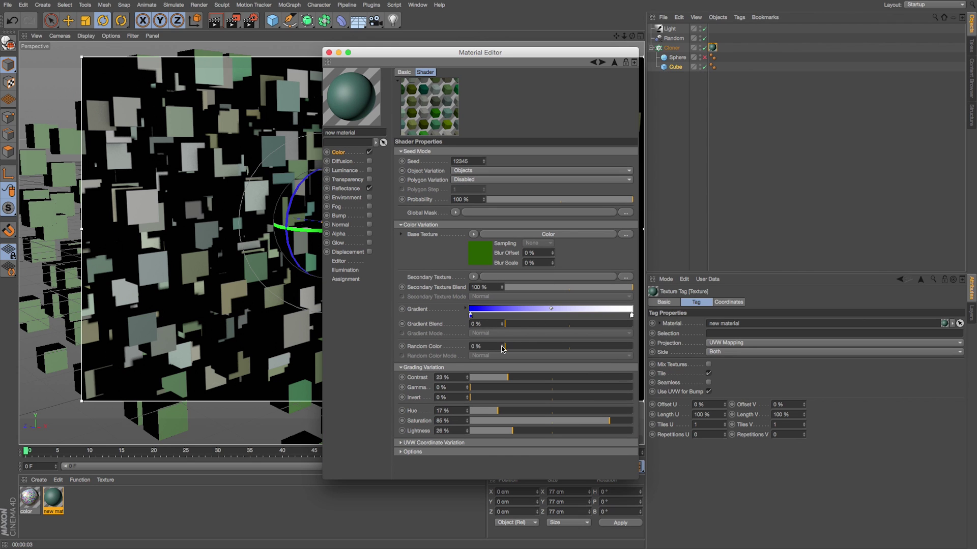
{"action": "left_click_drag", "start_coordinate": [502, 348], "coordinate": [571, 348]}
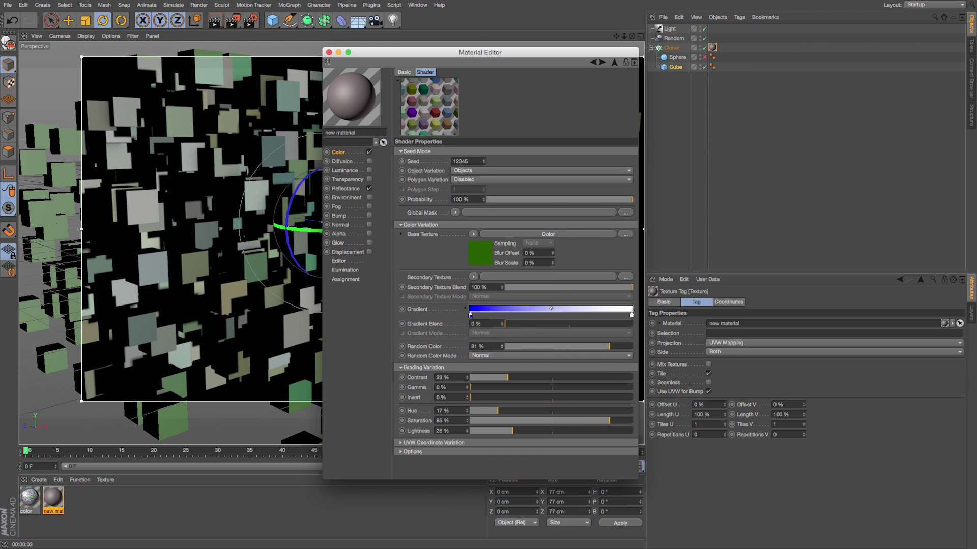
Set Random Color 90%, Contrast 53%, Gamma 5%, Hue 42% and Saturation 95%.
{"action": "left_click_drag", "start_coordinate": [503, 348], "coordinate": [503, 348]}
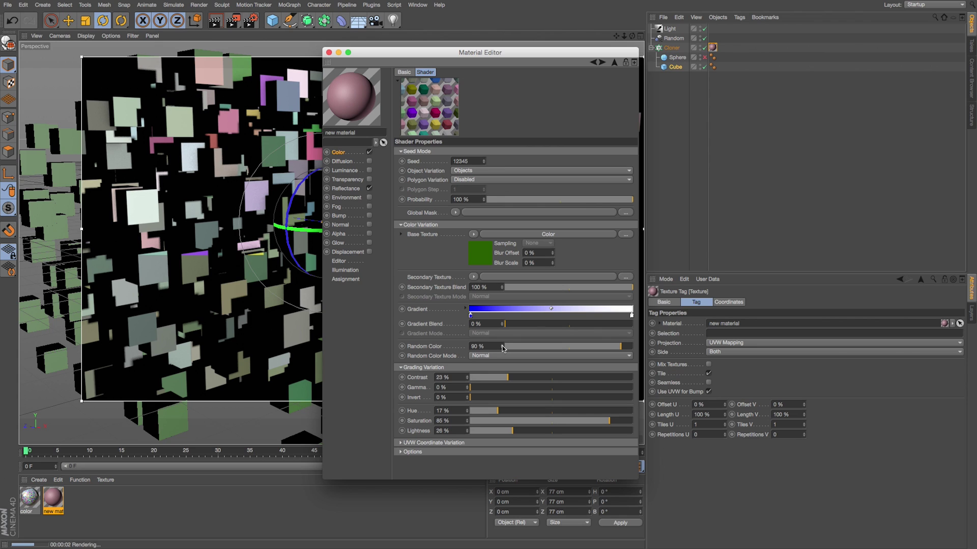
{"action": "left_click_drag", "start_coordinate": [508, 377], "coordinate": [554, 378]}
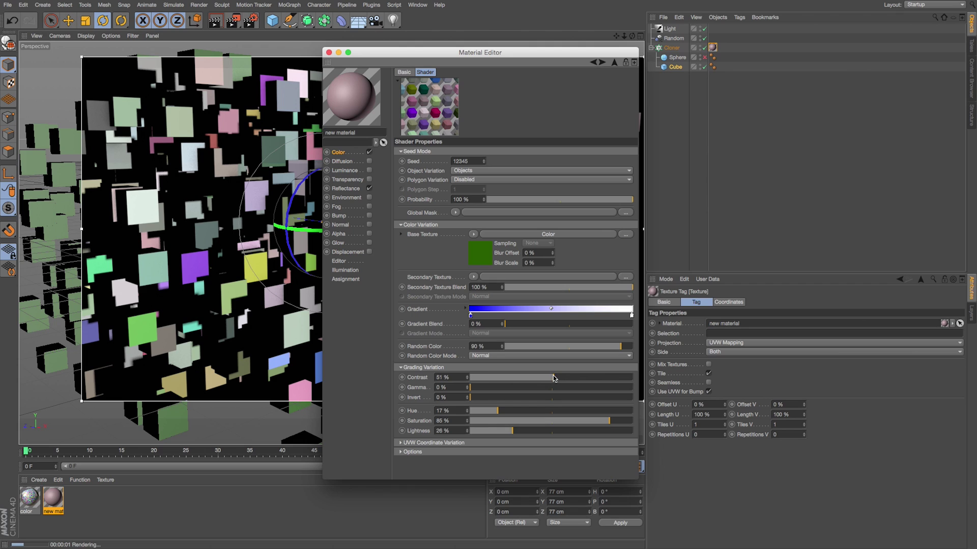
{"action": "left_click_drag", "start_coordinate": [554, 378], "coordinate": [556, 379]}
{"action": "left_click_drag", "start_coordinate": [471, 388], "coordinate": [540, 412]}
{"action": "left_click_drag", "start_coordinate": [600, 418], "coordinate": [626, 420]}
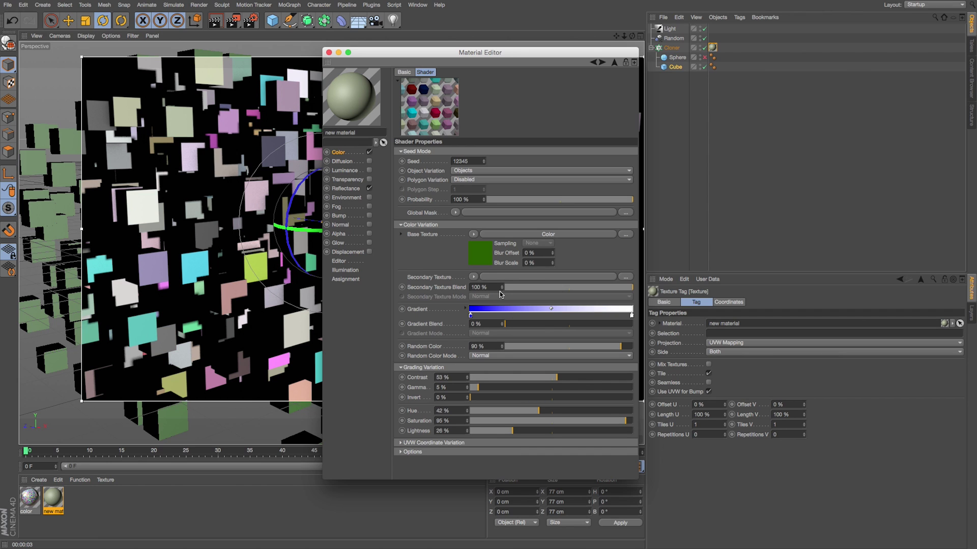
{"action": "left_click", "coordinate": [473, 279]}
Load a Noise shader as the secondary texture and set its type to Dents.
{"action": "left_click", "coordinate": [478, 283]}
{"action": "left_click", "coordinate": [471, 278]}
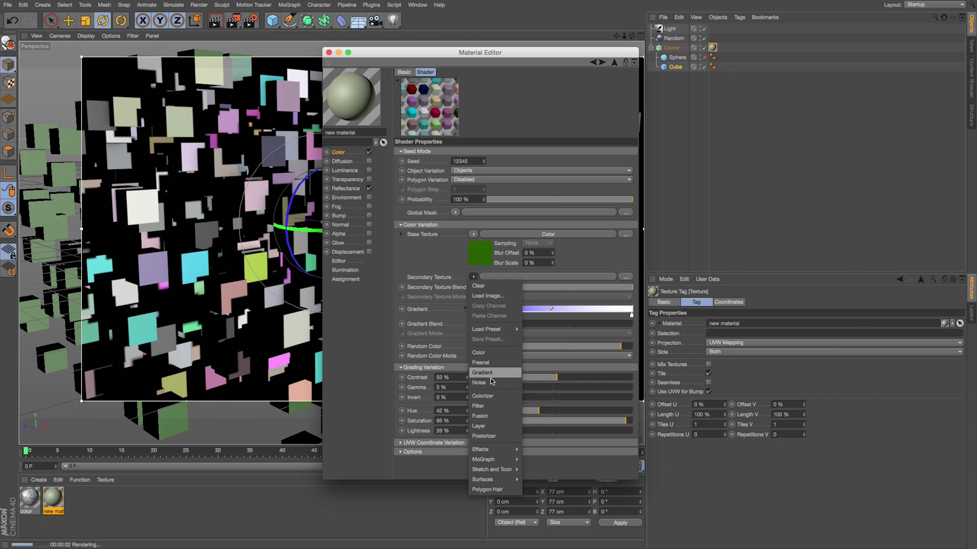
{"action": "key", "text": "Escape"}
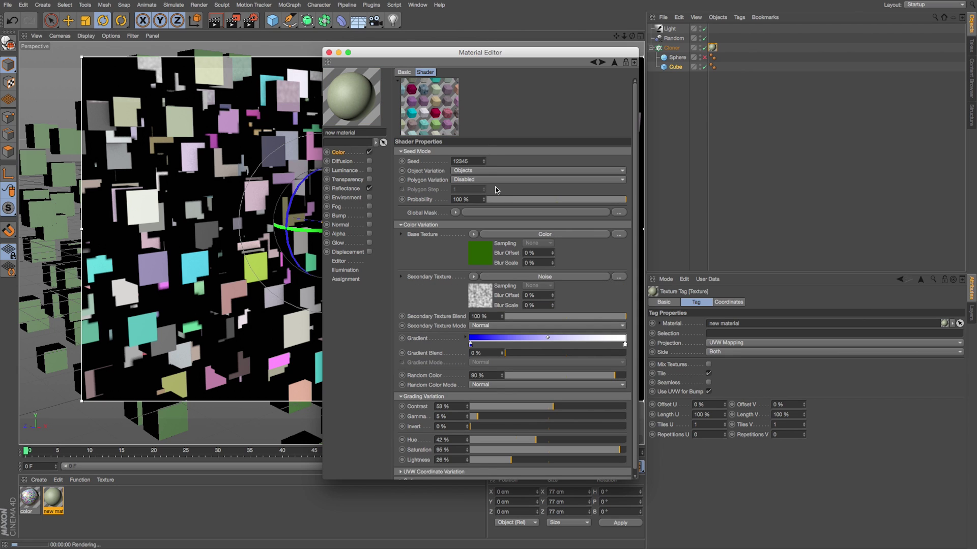
{"action": "left_click", "coordinate": [529, 276]}
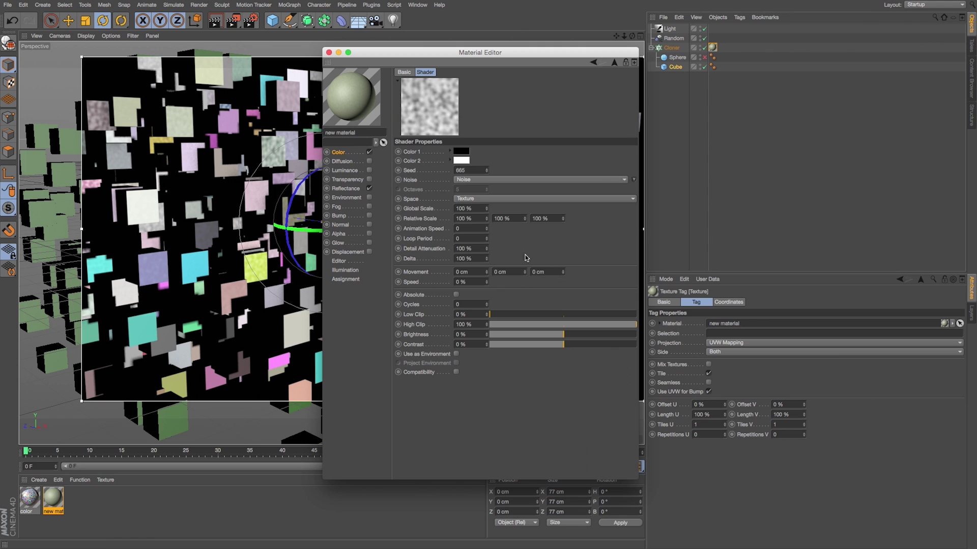
{"action": "left_click", "coordinate": [636, 181]}
{"action": "left_click", "coordinate": [644, 218]}
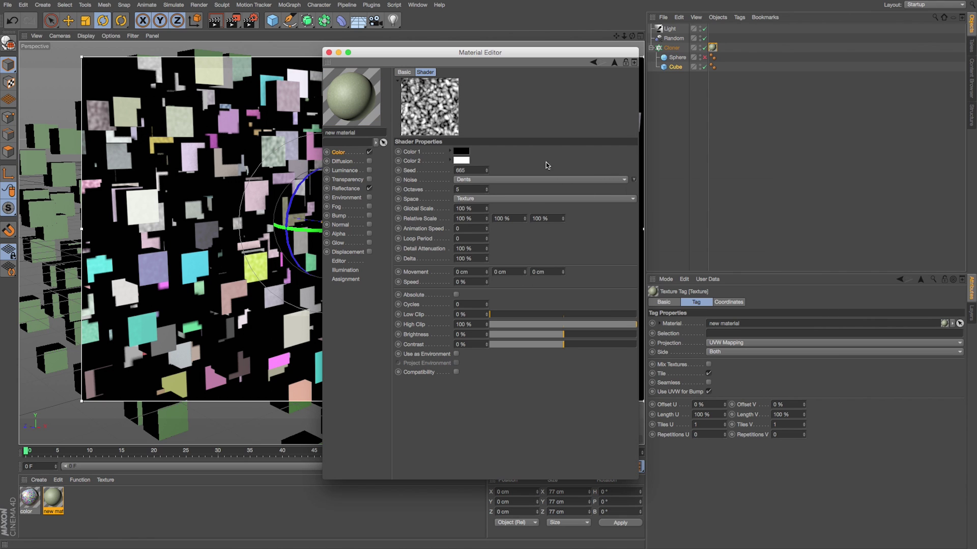
{"action": "left_click", "coordinate": [593, 62]}
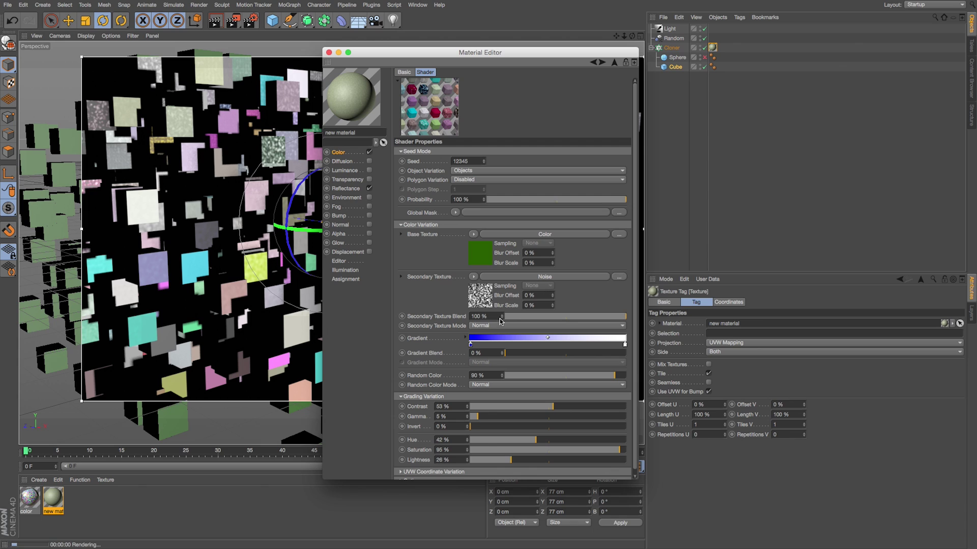
Set the Secondary Texture Blend to 15%.
{"action": "double_click", "coordinate": [478, 317]}
{"action": "type", "text": "50"}
{"action": "key", "text": "Return"}
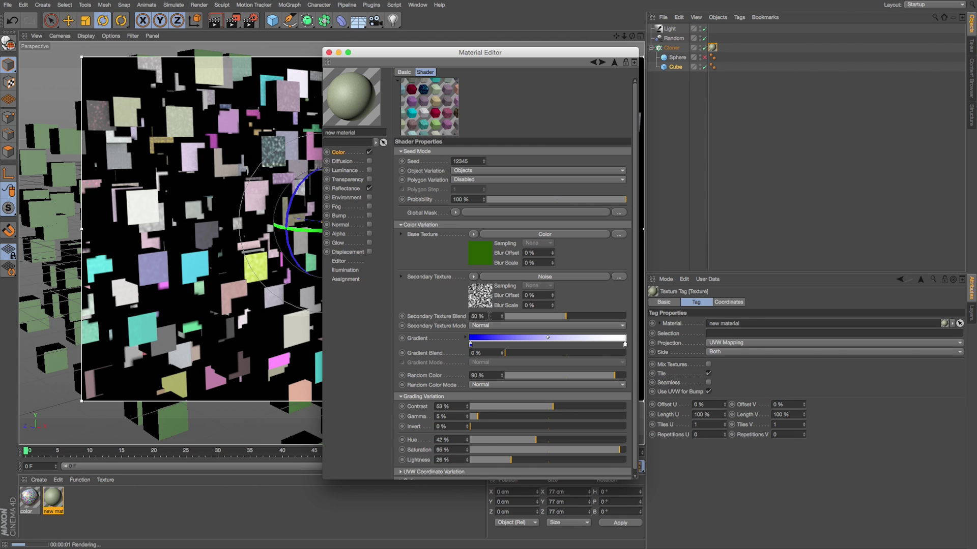
{"action": "left_click", "coordinate": [492, 316]}
{"action": "type", "text": "15"}
{"action": "key", "text": "Return"}
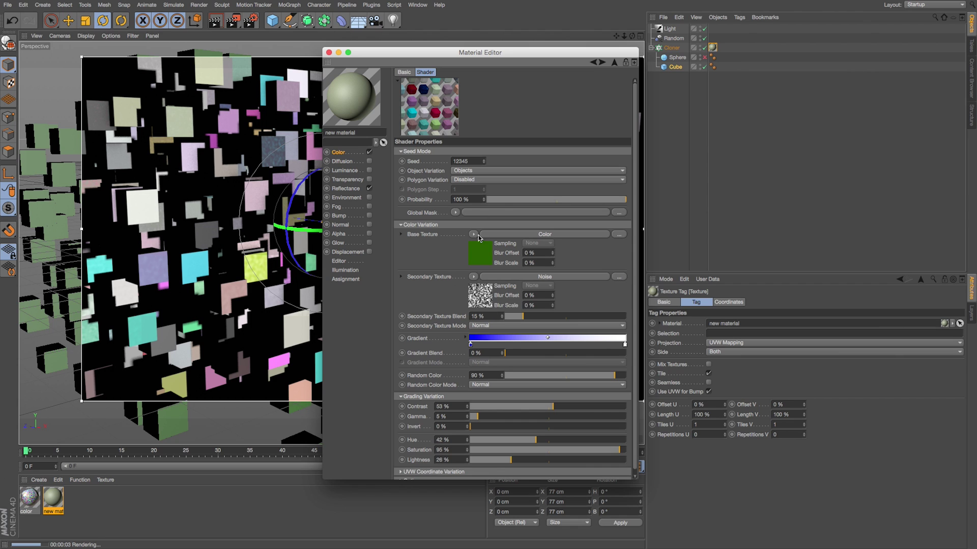
{"action": "left_click", "coordinate": [346, 188]}
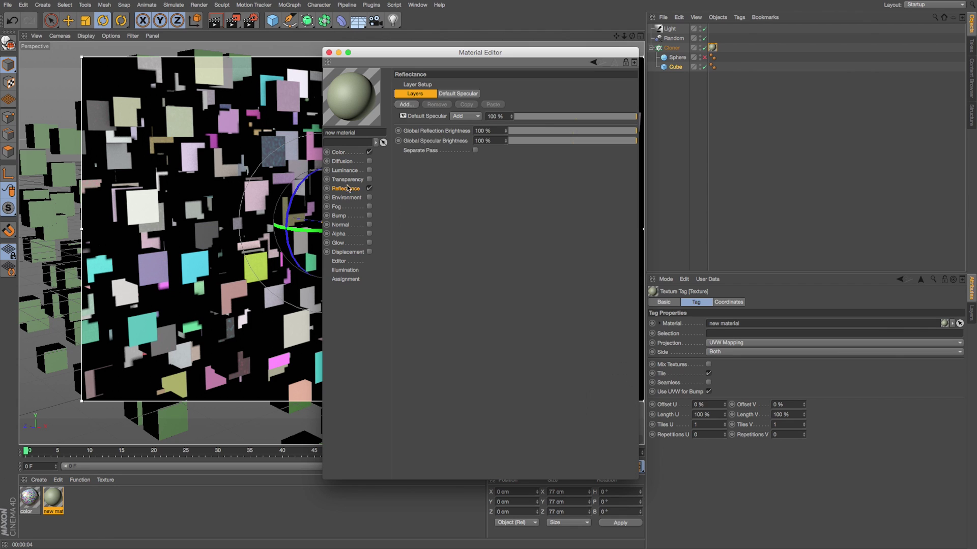
Reopen the Color channel's Variation shader and blend in its gradient at 46%.
{"action": "left_click", "coordinate": [339, 152]}
{"action": "left_click", "coordinate": [497, 282]}
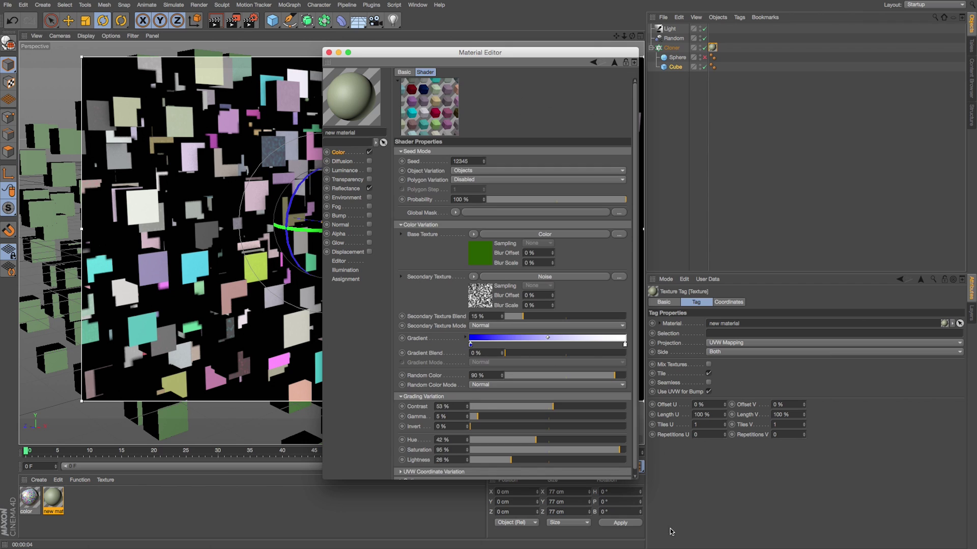
{"action": "left_click_drag", "start_coordinate": [638, 480], "coordinate": [654, 510]}
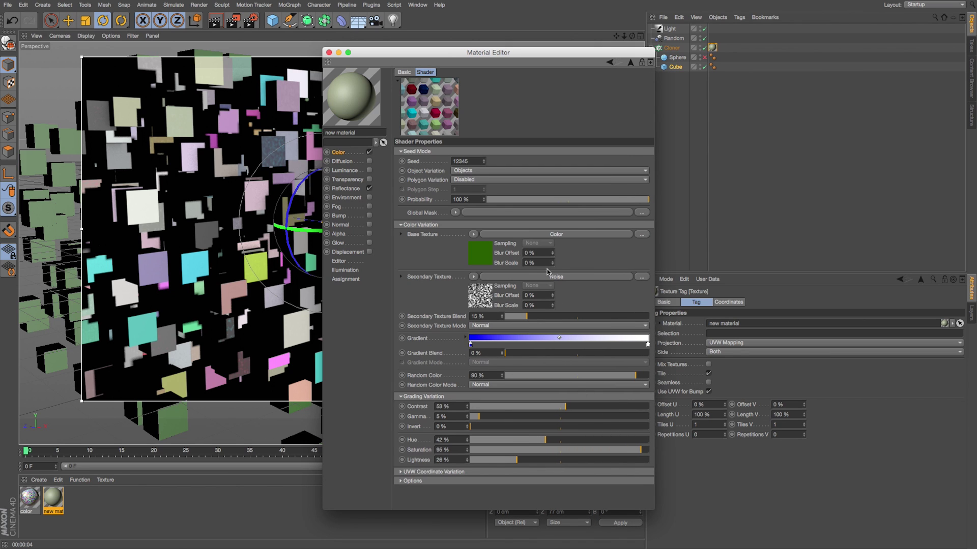
{"action": "left_click_drag", "start_coordinate": [502, 353], "coordinate": [488, 348]}
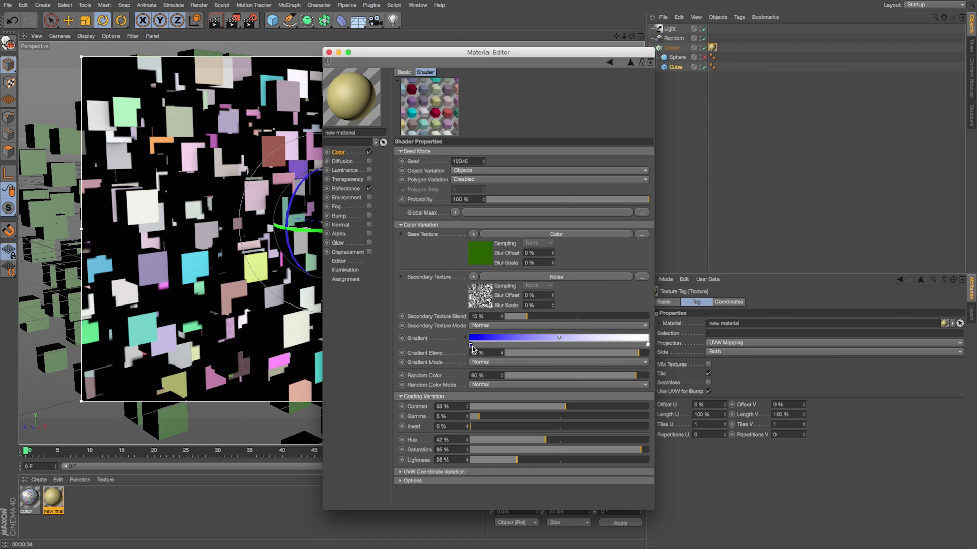
Turn the gradient's blue knot black and add another knot along the gradient.
{"action": "double_click", "coordinate": [470, 344]}
{"action": "left_click_drag", "start_coordinate": [496, 366], "coordinate": [447, 367]}
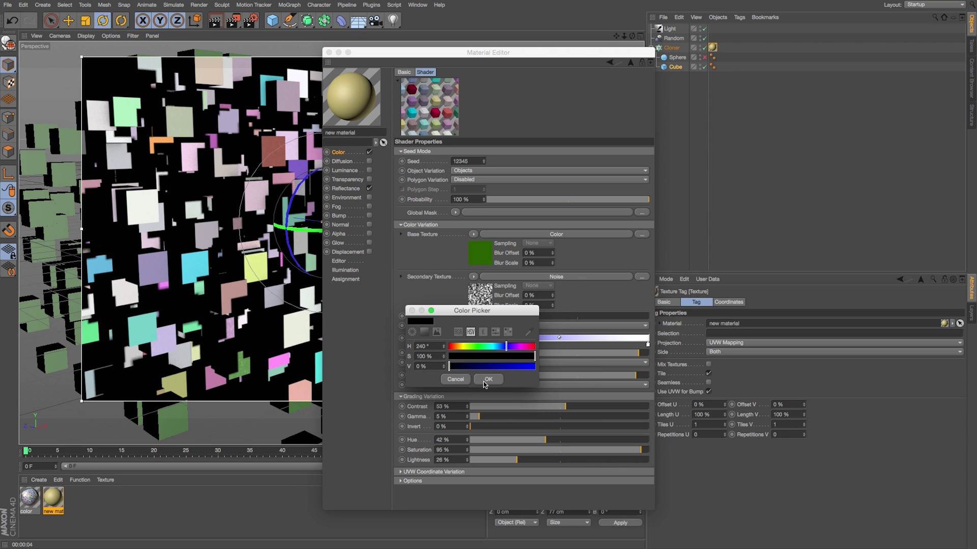
{"action": "left_click", "coordinate": [487, 379]}
{"action": "left_click_drag", "start_coordinate": [529, 345], "coordinate": [464, 345]}
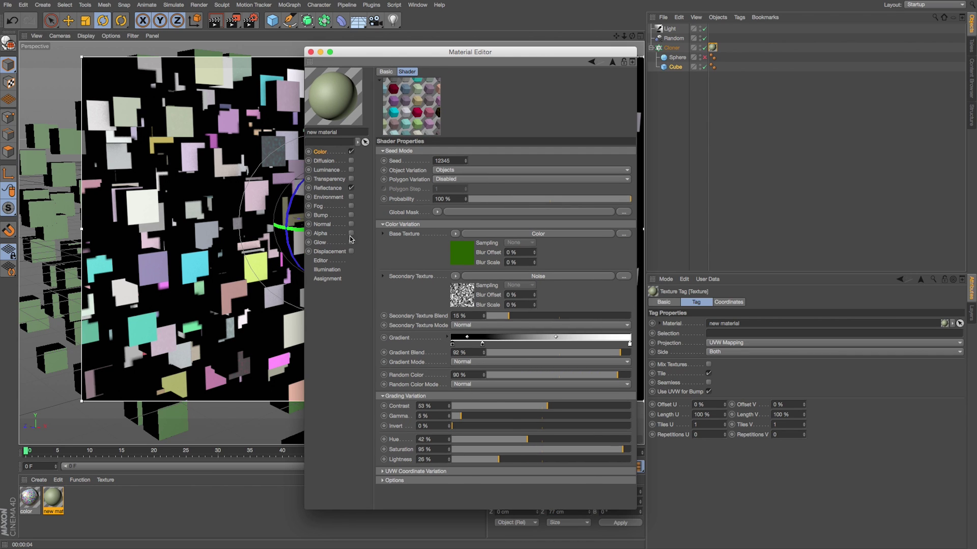
Change the Variation base texture colour from green to blue and lower Random Color to 13%.
{"action": "left_click", "coordinate": [462, 253]}
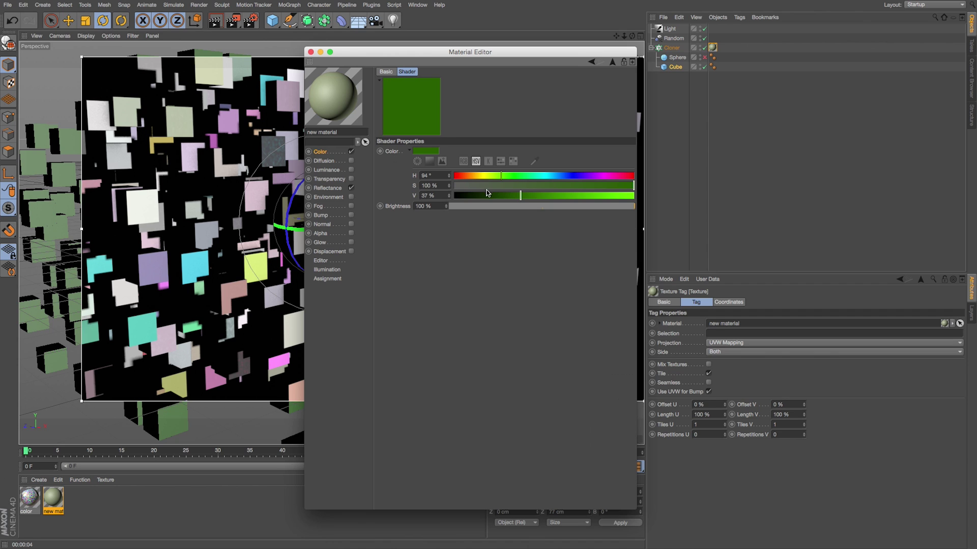
{"action": "left_click_drag", "start_coordinate": [511, 180], "coordinate": [602, 195]}
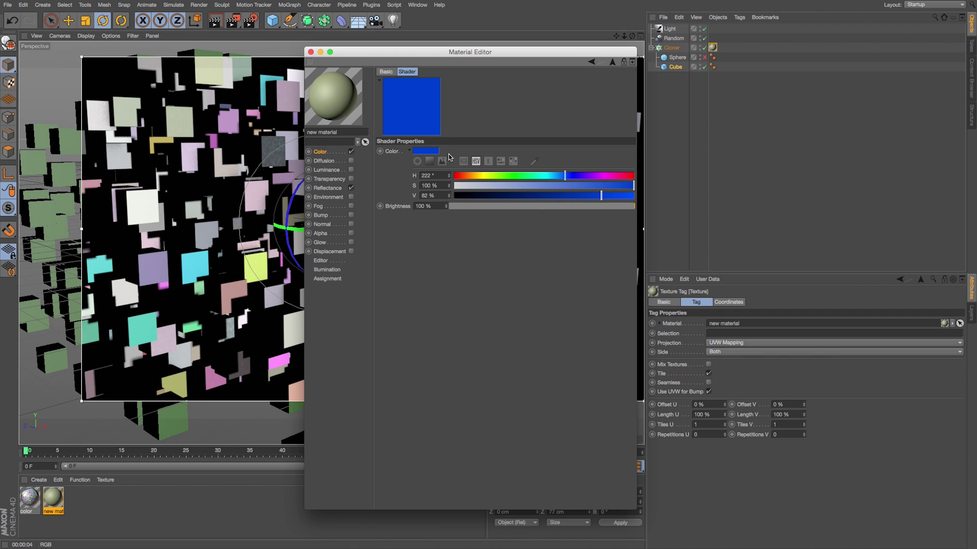
{"action": "left_click", "coordinate": [590, 62]}
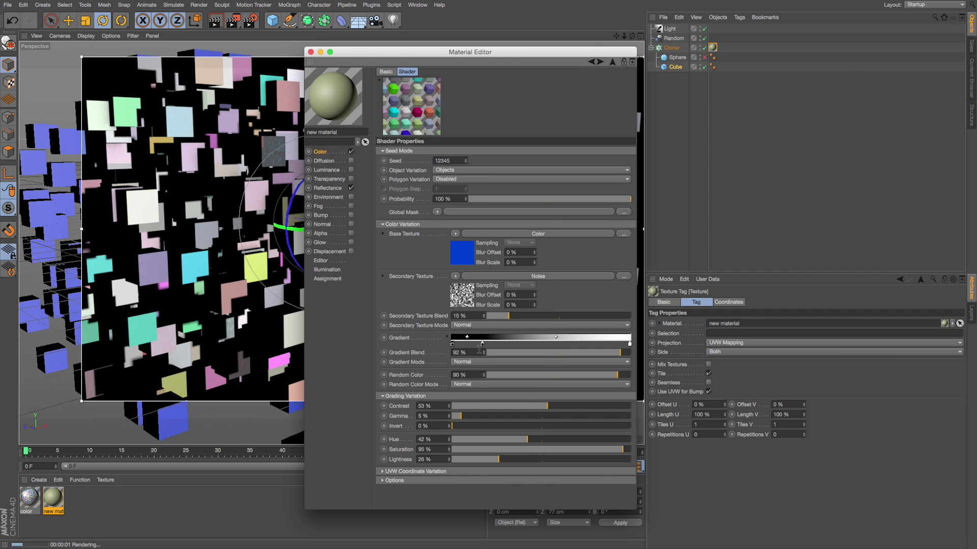
{"action": "left_click_drag", "start_coordinate": [480, 377], "coordinate": [438, 377]}
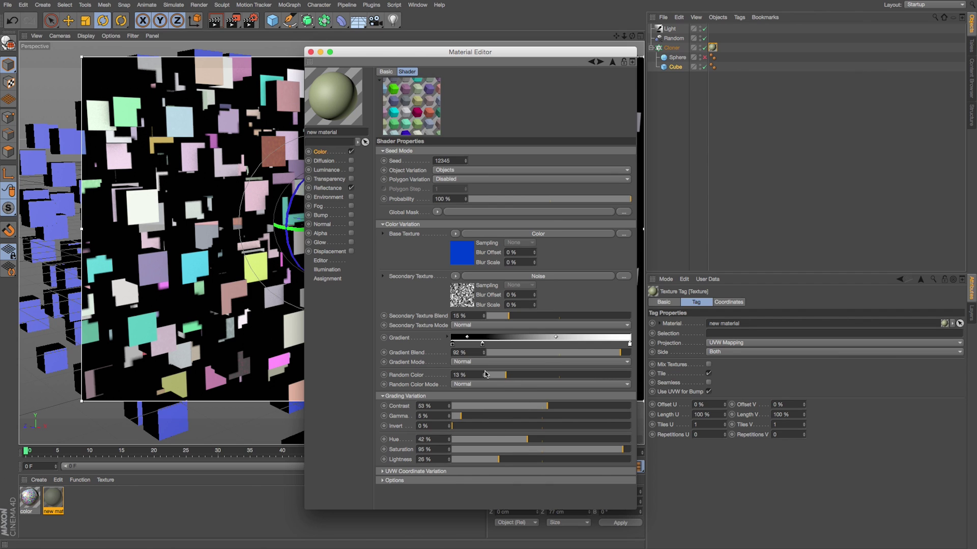
Remove the Noise secondary texture and set Secondary Texture Blend and Gradient Blend to 0%.
{"action": "left_click", "coordinate": [455, 276]}
{"action": "left_click", "coordinate": [466, 283]}
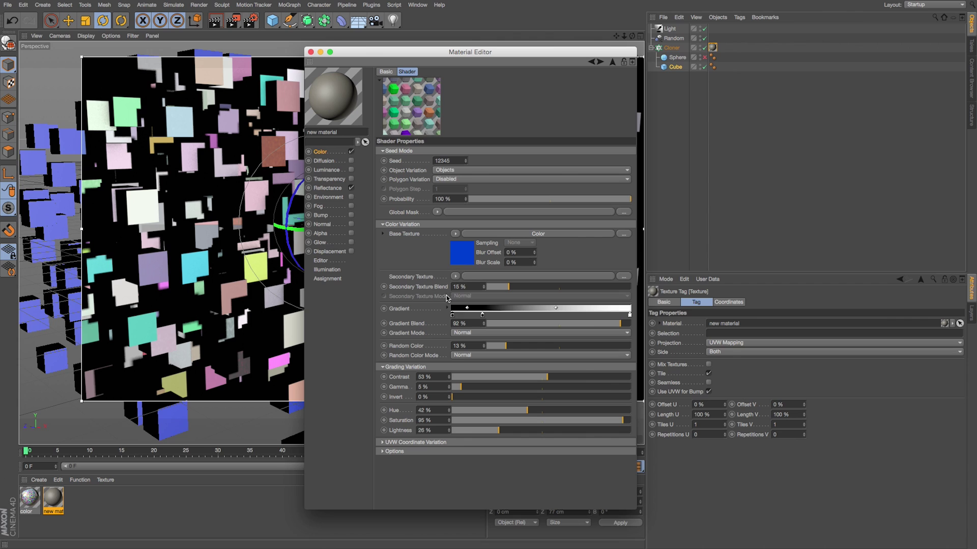
{"action": "left_click_drag", "start_coordinate": [488, 287], "coordinate": [483, 336]}
{"action": "left_click_drag", "start_coordinate": [620, 324], "coordinate": [426, 324]}
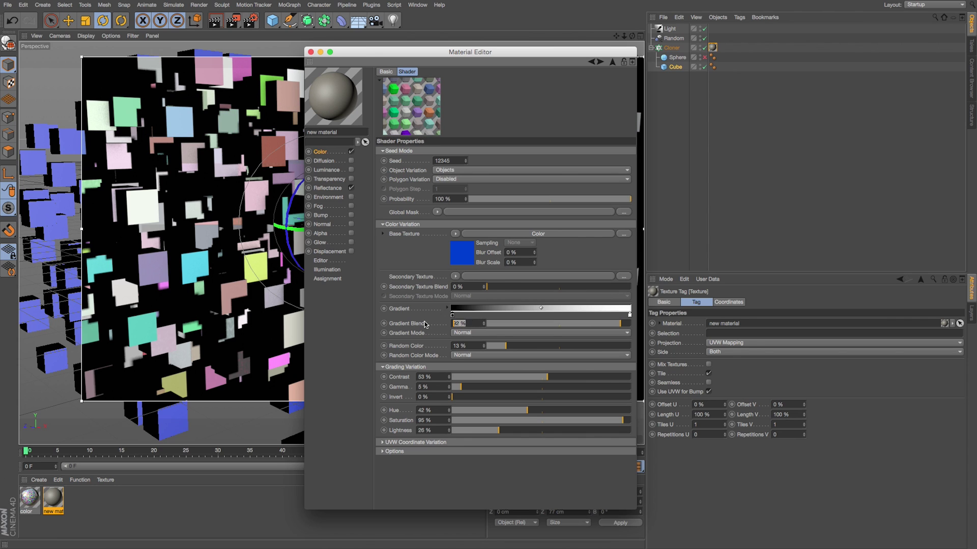
Set Random Color to 0% and lower Contrast to 4%, Hue to 7%, Saturation to 4%.
{"action": "left_click", "coordinate": [460, 346]}
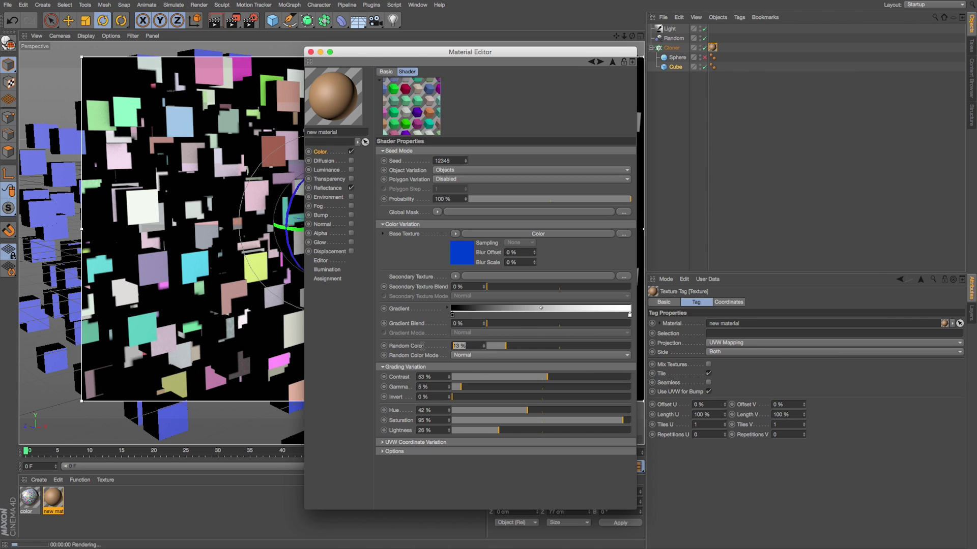
{"action": "type", "text": "0"}
{"action": "key", "text": "Return"}
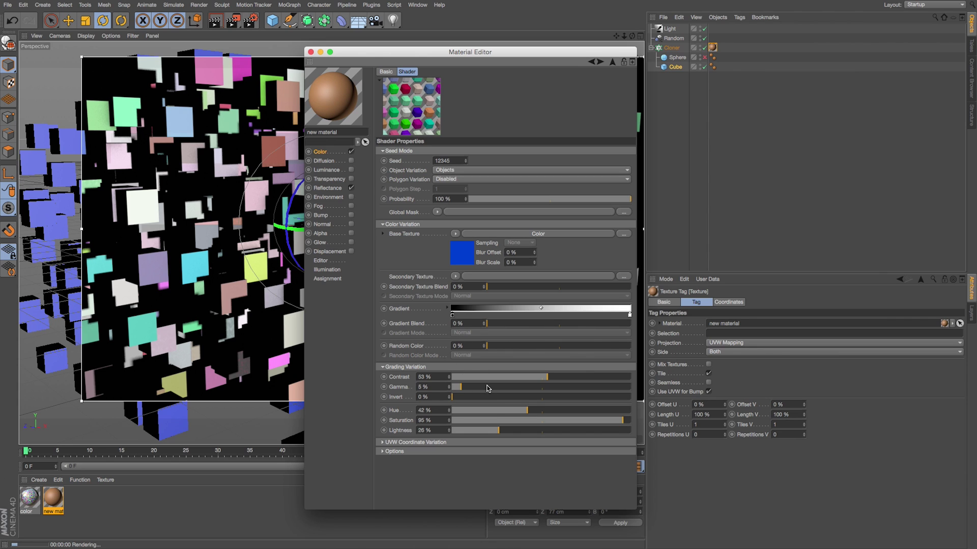
{"action": "left_click", "coordinate": [461, 377]}
{"action": "left_click", "coordinate": [464, 410]}
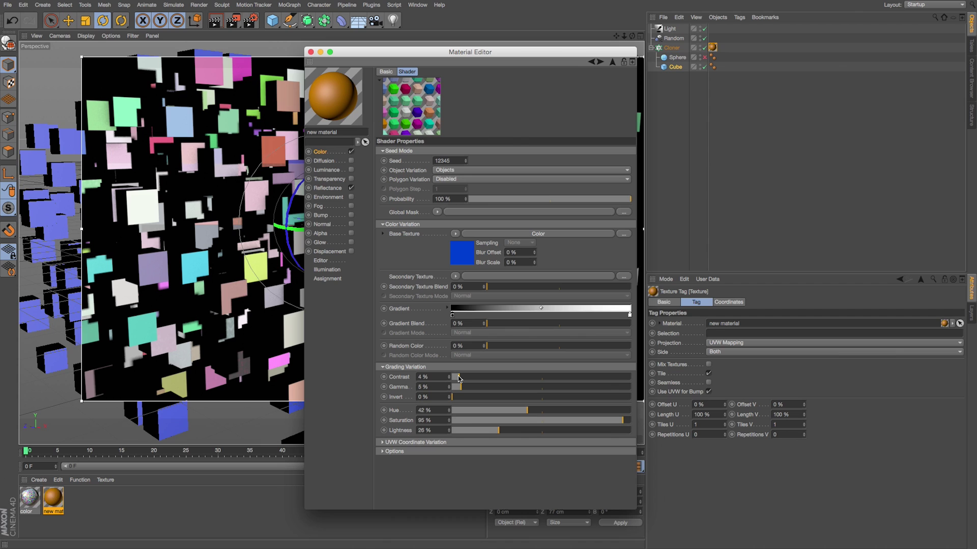
{"action": "left_click", "coordinate": [459, 420]}
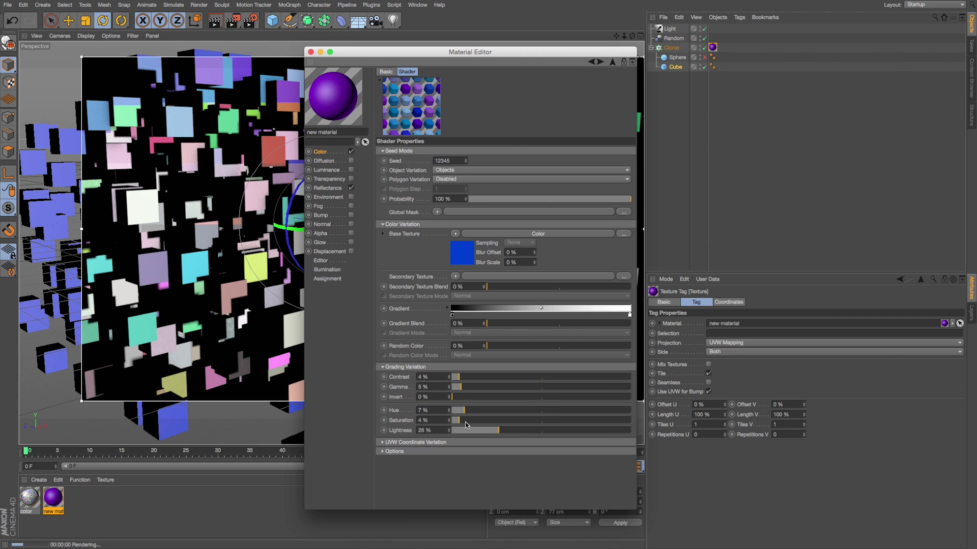
Make the cloner use the sphere instead of the cube as its clone source.
{"action": "left_click", "coordinate": [705, 67]}
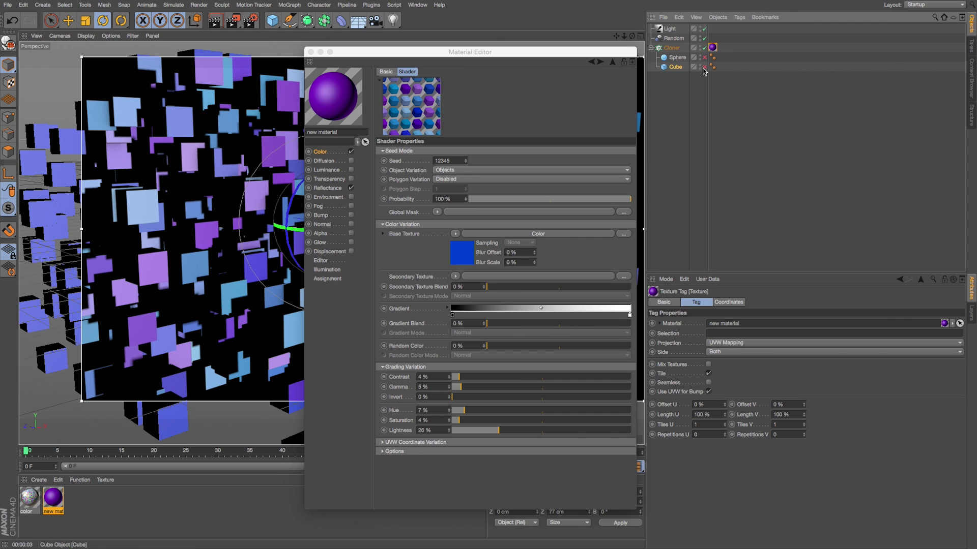
{"action": "left_click", "coordinate": [705, 57]}
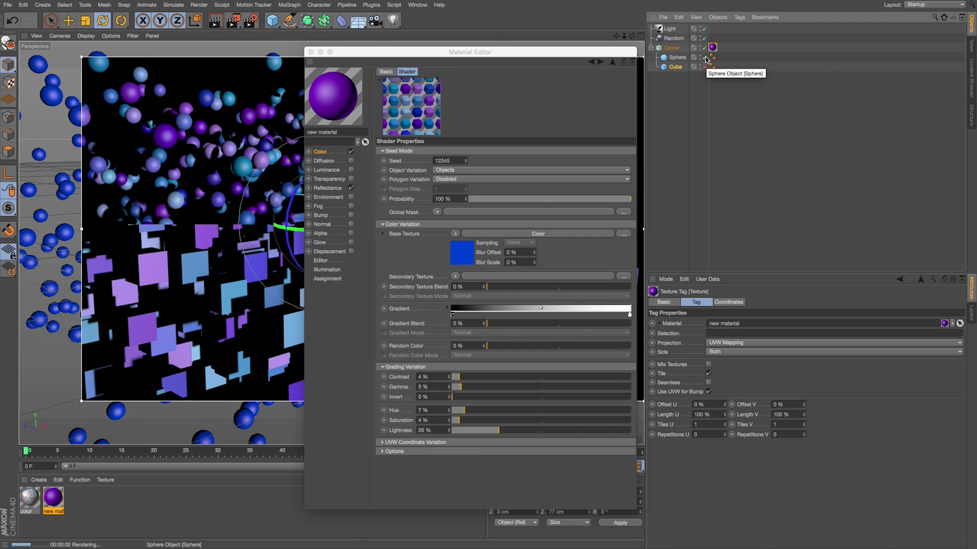
{"action": "left_click_drag", "start_coordinate": [462, 59], "coordinate": [505, 52]}
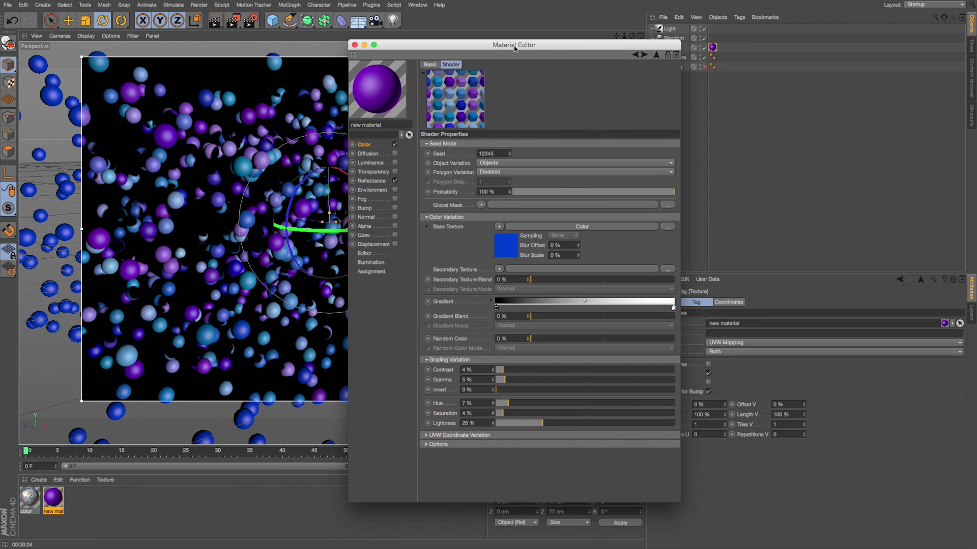
Enable Bump on the material and load a Variation shader as its texture.
{"action": "left_click", "coordinate": [394, 209]}
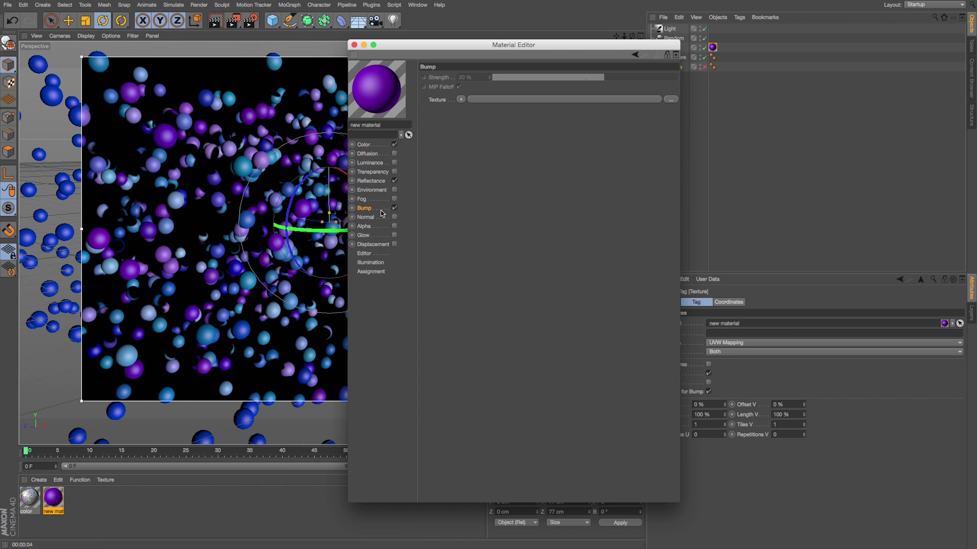
{"action": "left_click", "coordinate": [460, 100]}
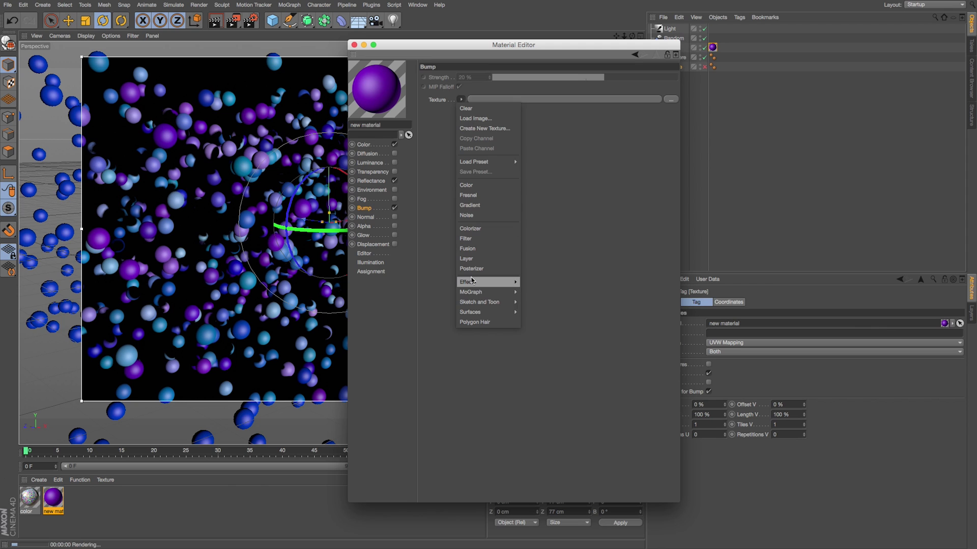
{"action": "mouse_move", "coordinate": [478, 282]}
{"action": "left_click", "coordinate": [531, 452]}
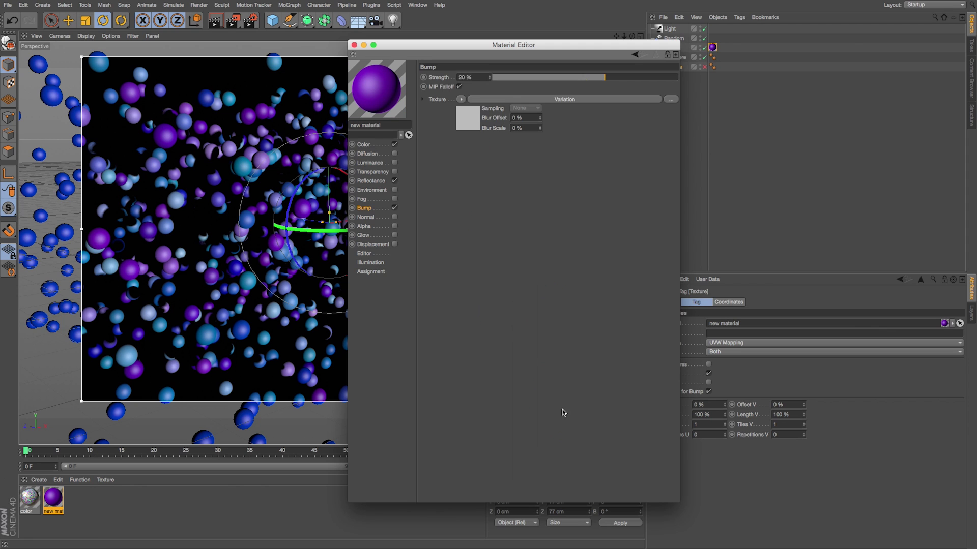
{"action": "left_click", "coordinate": [524, 100]}
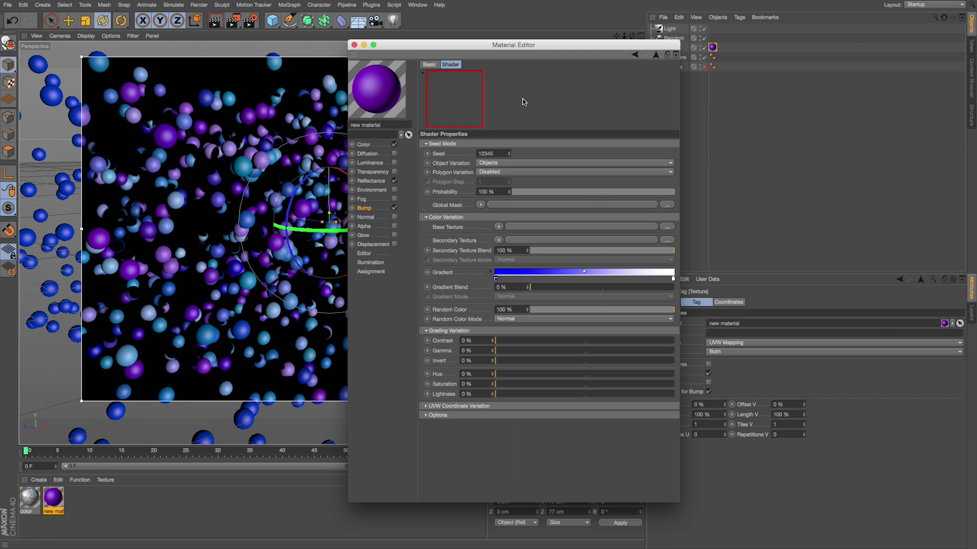
Give the bump Variation a Noise base texture set to the Dents noise type.
{"action": "left_click", "coordinate": [499, 226]}
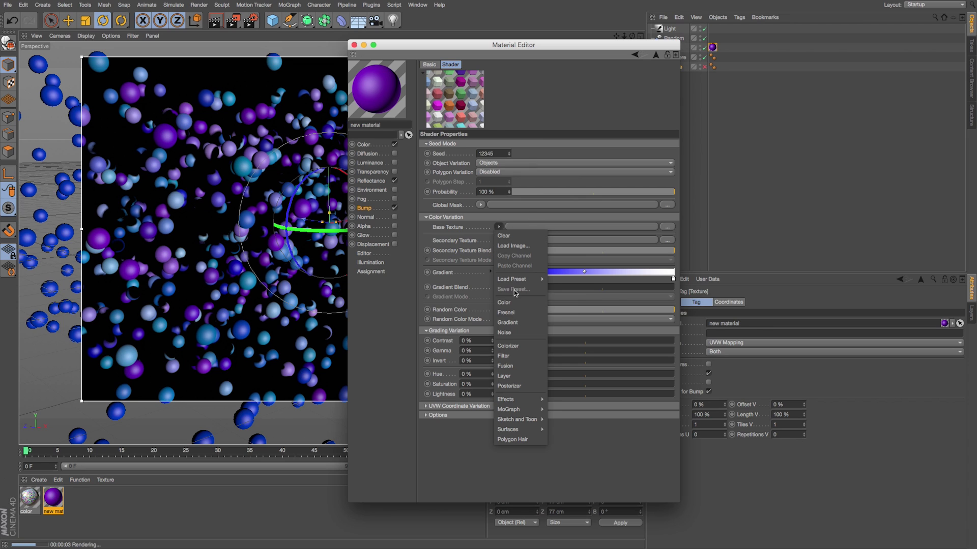
{"action": "left_click", "coordinate": [514, 333]}
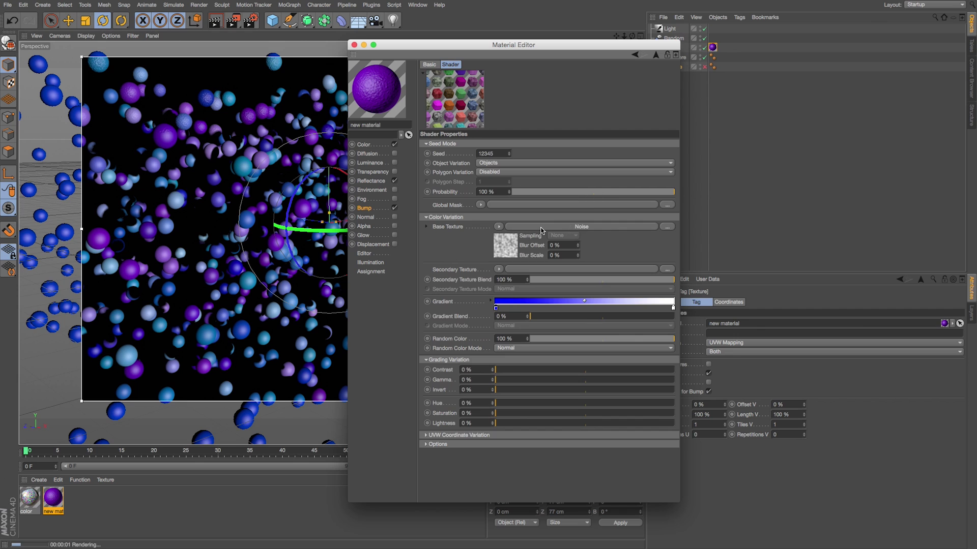
{"action": "left_click", "coordinate": [545, 227]}
{"action": "left_click", "coordinate": [676, 172]}
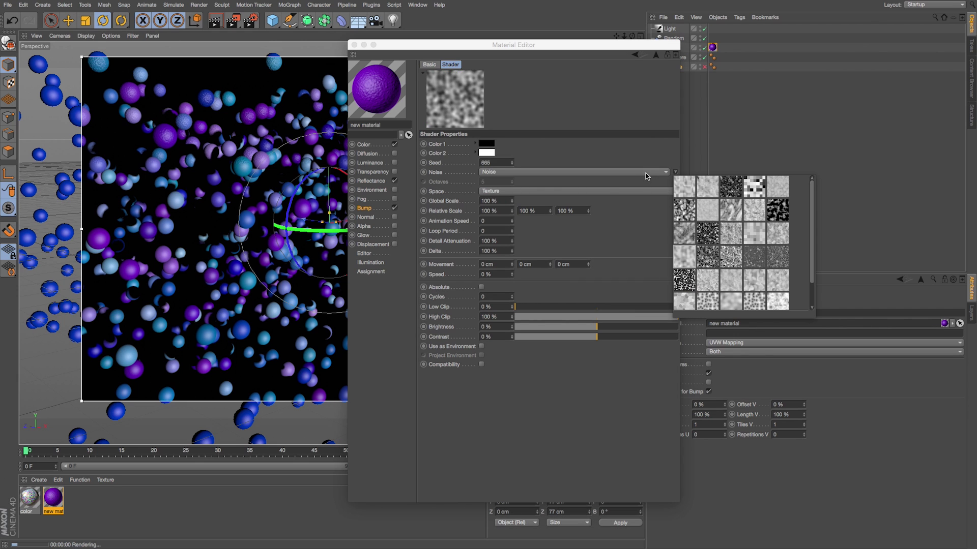
{"action": "left_click", "coordinate": [729, 196]}
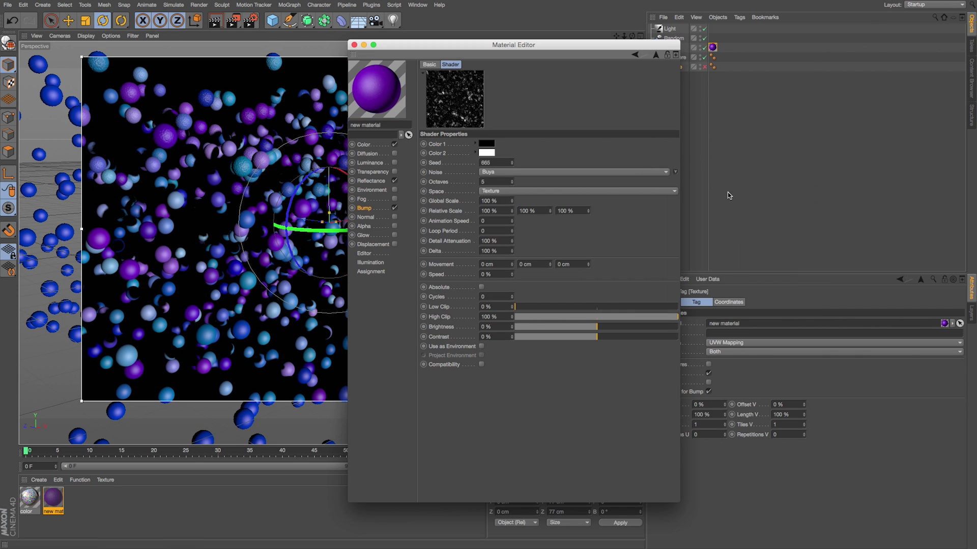
{"action": "left_click", "coordinate": [675, 172]}
{"action": "left_click", "coordinate": [688, 215]}
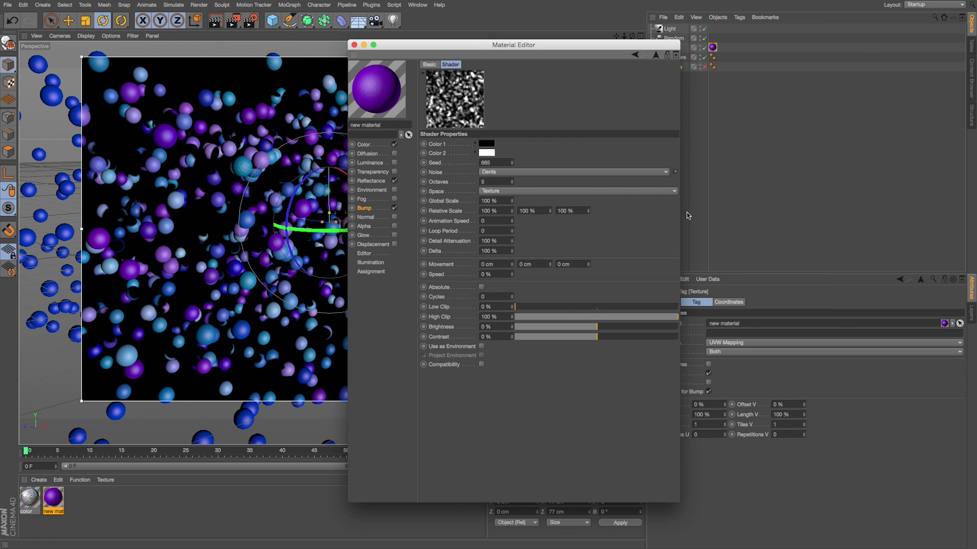
{"action": "left_click", "coordinate": [634, 55]}
{"action": "left_click", "coordinate": [655, 55]}
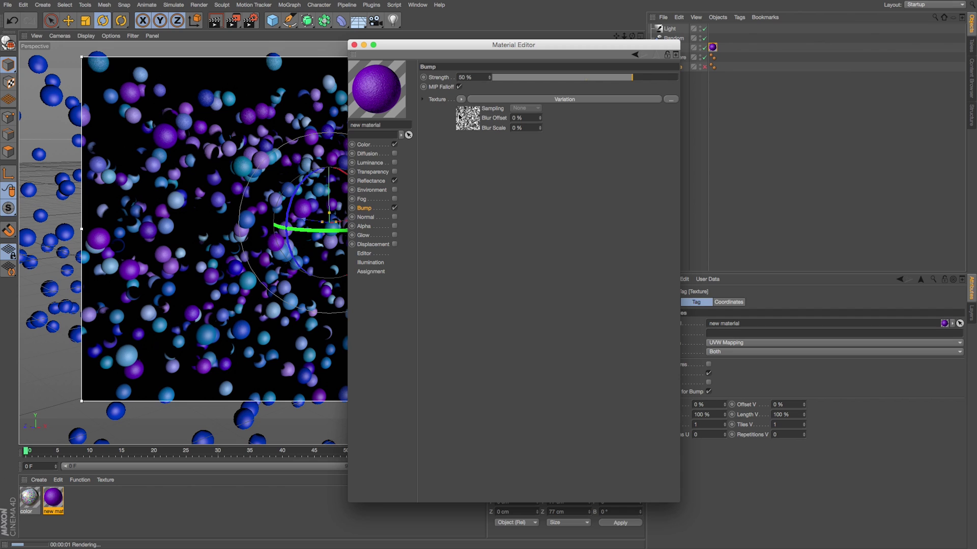
{"action": "left_click", "coordinate": [512, 100]}
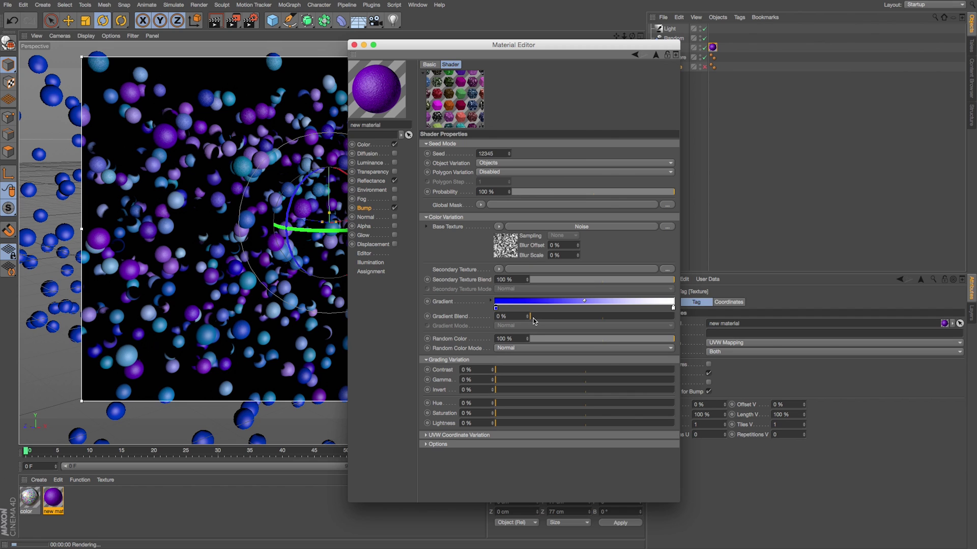
Add a Noise secondary texture to the bump Variation and set its type to Cell Noise.
{"action": "left_click", "coordinate": [498, 269]}
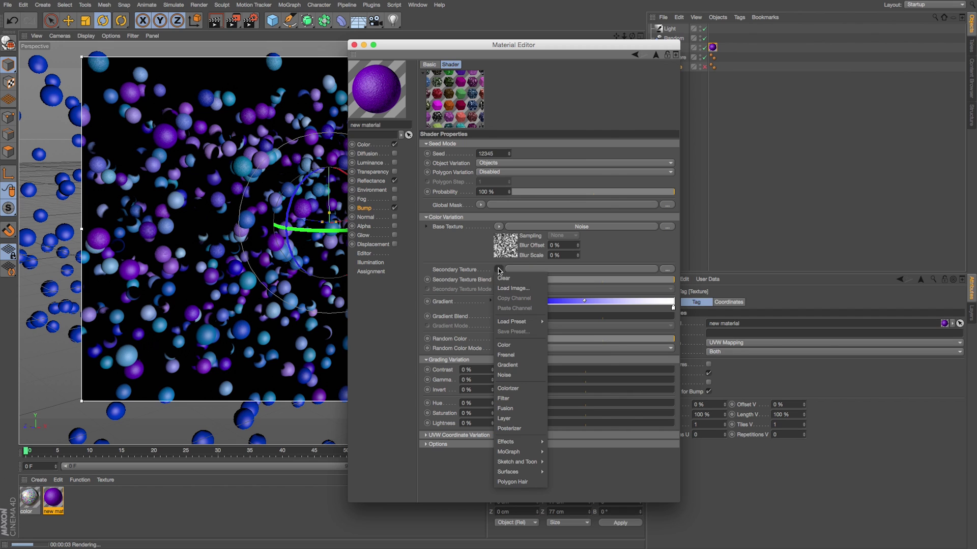
{"action": "left_click", "coordinate": [504, 376]}
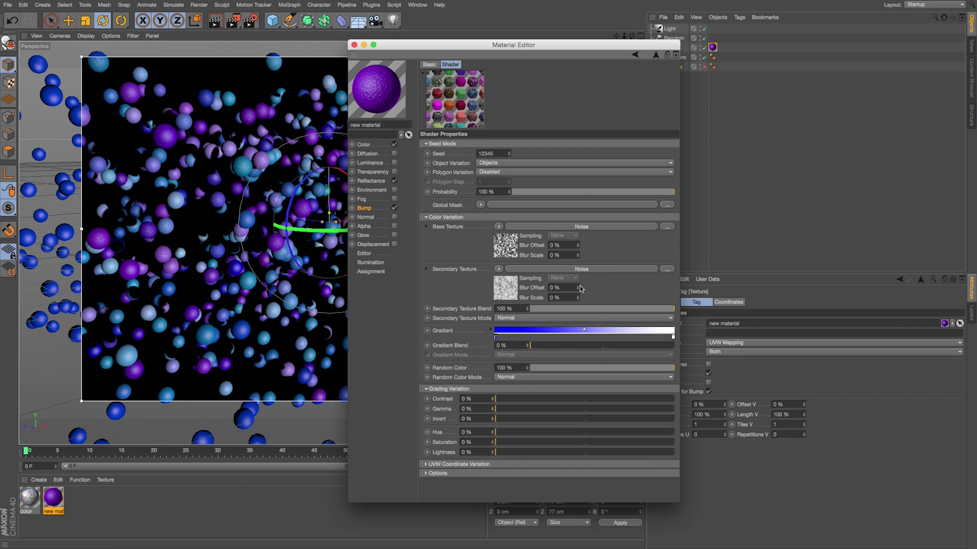
{"action": "left_click", "coordinate": [581, 270]}
{"action": "left_click", "coordinate": [674, 173]}
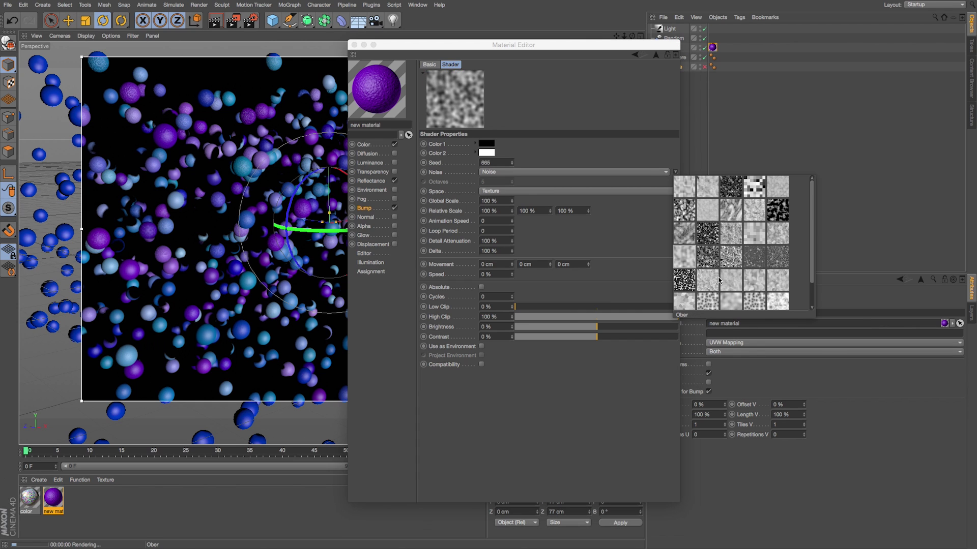
{"action": "left_click", "coordinate": [753, 188]}
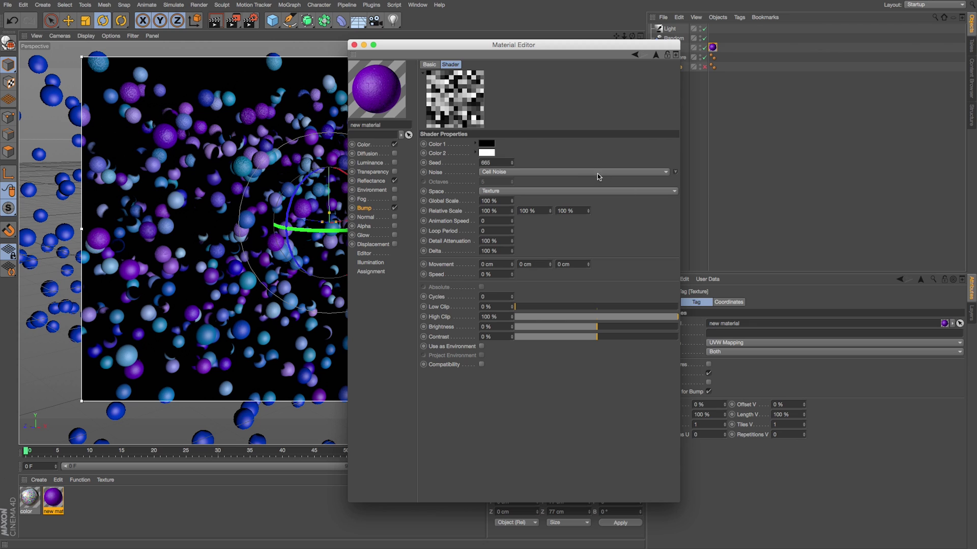
Set the bump Variation's contrast to 25%, gamma to 29% and blend to 132%.
{"action": "left_click", "coordinate": [634, 55]}
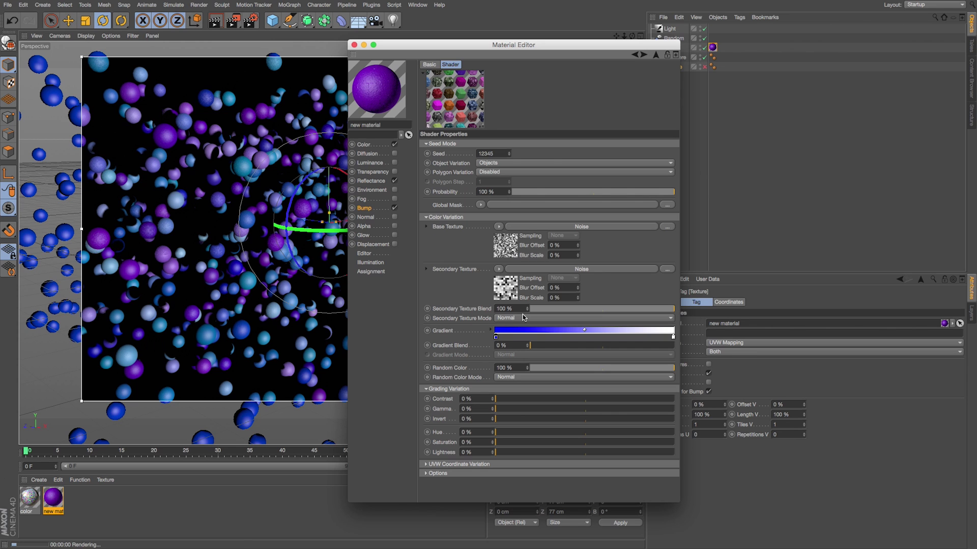
{"action": "left_click_drag", "start_coordinate": [496, 399], "coordinate": [546, 409]}
{"action": "left_click_drag", "start_coordinate": [527, 309], "coordinate": [522, 302]}
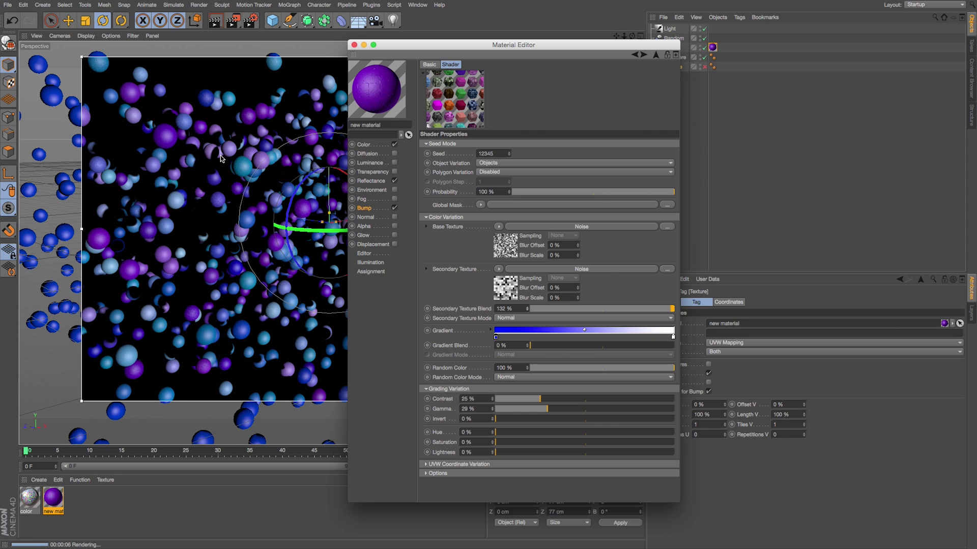
{"action": "left_click", "coordinate": [231, 169]}
Zoom in on the spheres and move the Material Editor aside to view the bumpy render.
{"action": "scroll", "coordinate": [231, 169], "scroll_direction": "up", "scroll_amount": 5}
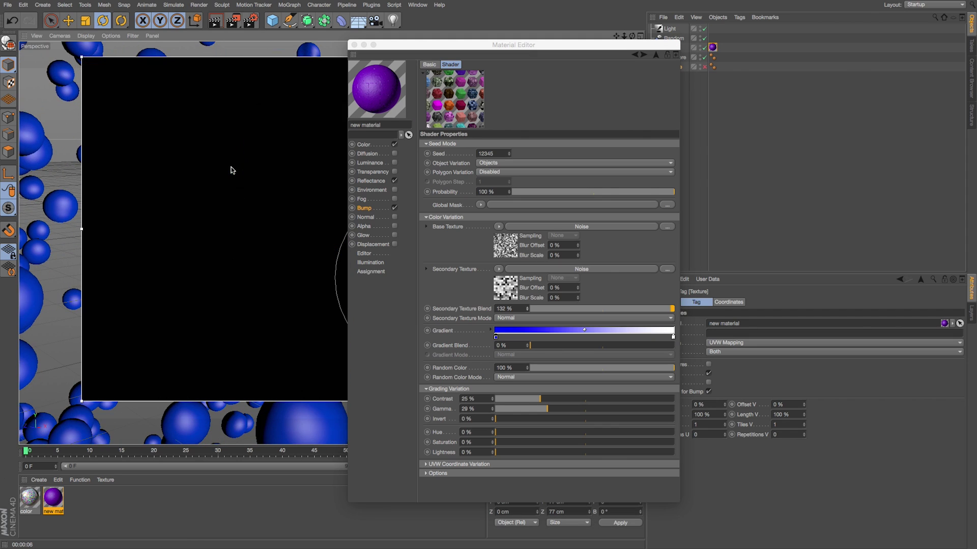
{"action": "left_click_drag", "start_coordinate": [378, 52], "coordinate": [594, 65]}
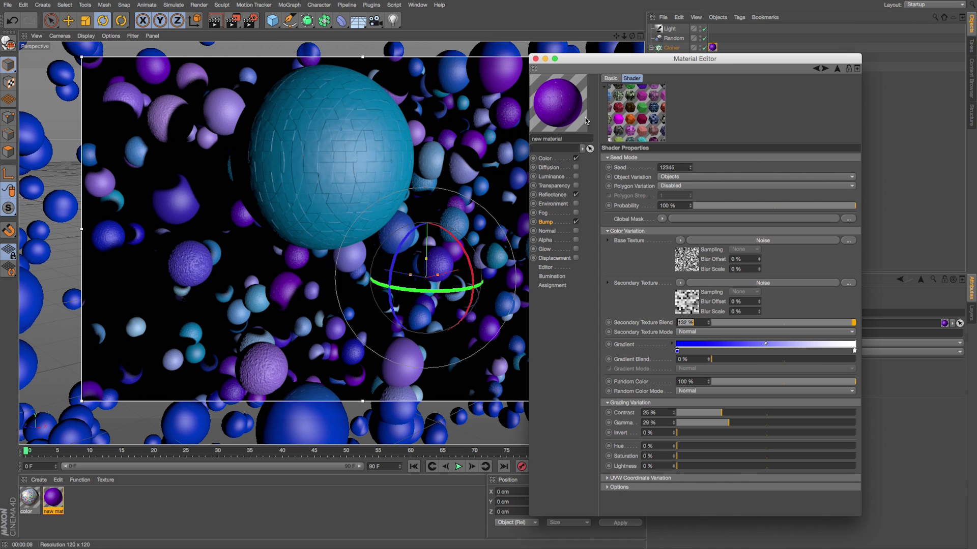
{"action": "left_click_drag", "start_coordinate": [589, 64], "coordinate": [326, 47]}
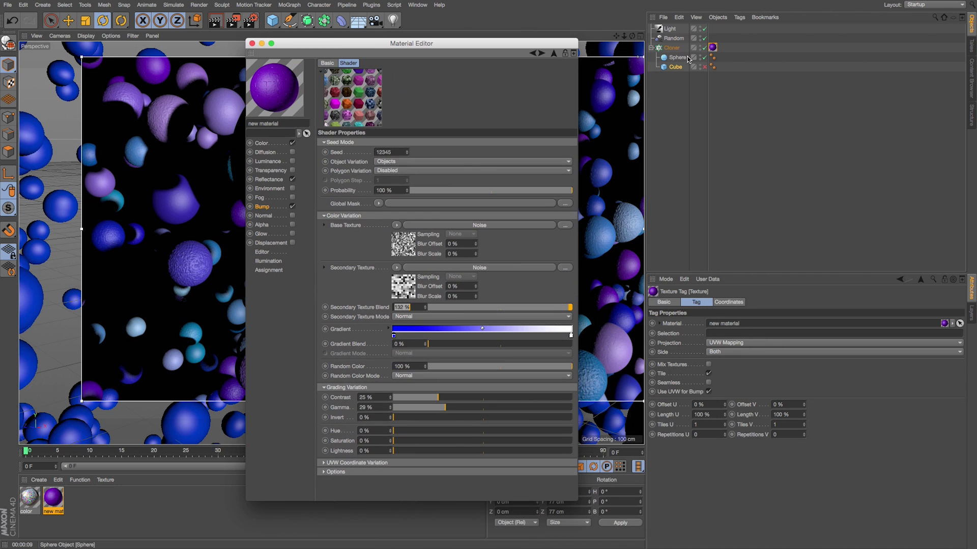
Return to the Color channel and open its Variation shader's polygon variation options.
{"action": "left_click_drag", "start_coordinate": [504, 46], "coordinate": [619, 42]}
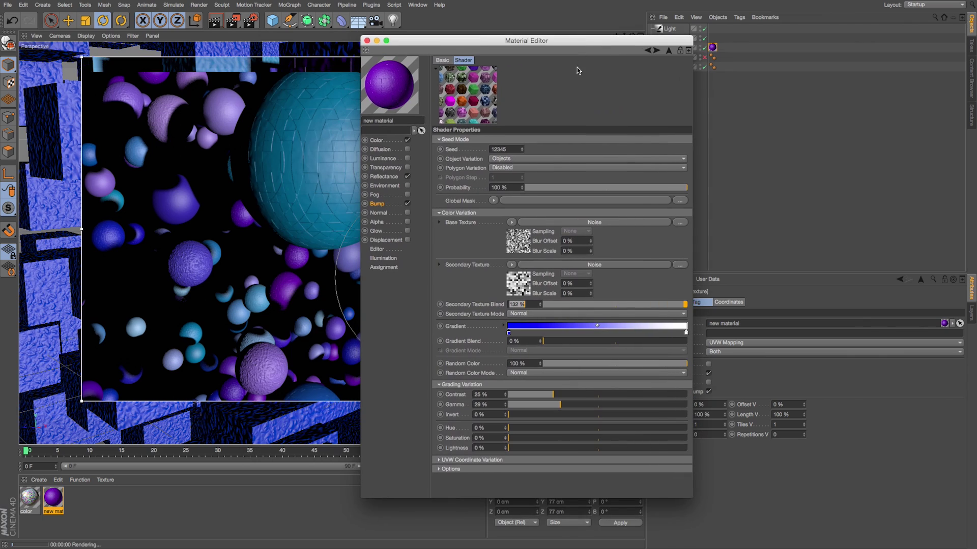
{"action": "left_click", "coordinate": [376, 140]}
{"action": "left_click_drag", "start_coordinate": [554, 49], "coordinate": [561, 61]}
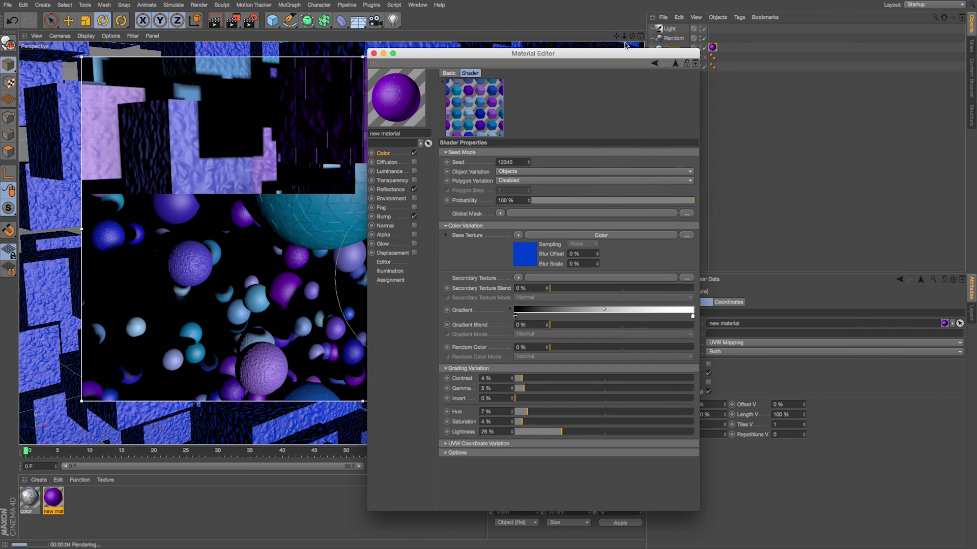
{"action": "left_click", "coordinate": [383, 217]}
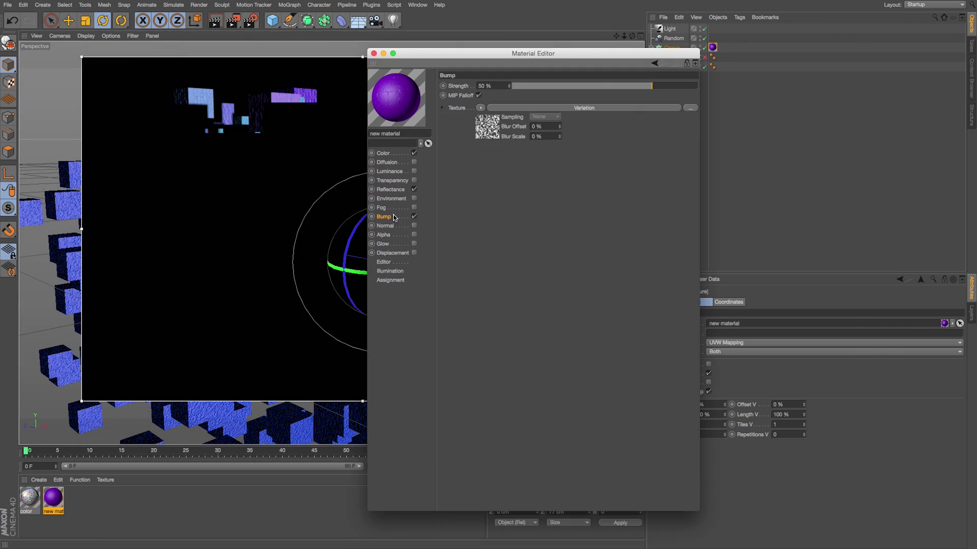
{"action": "left_click", "coordinate": [390, 154]}
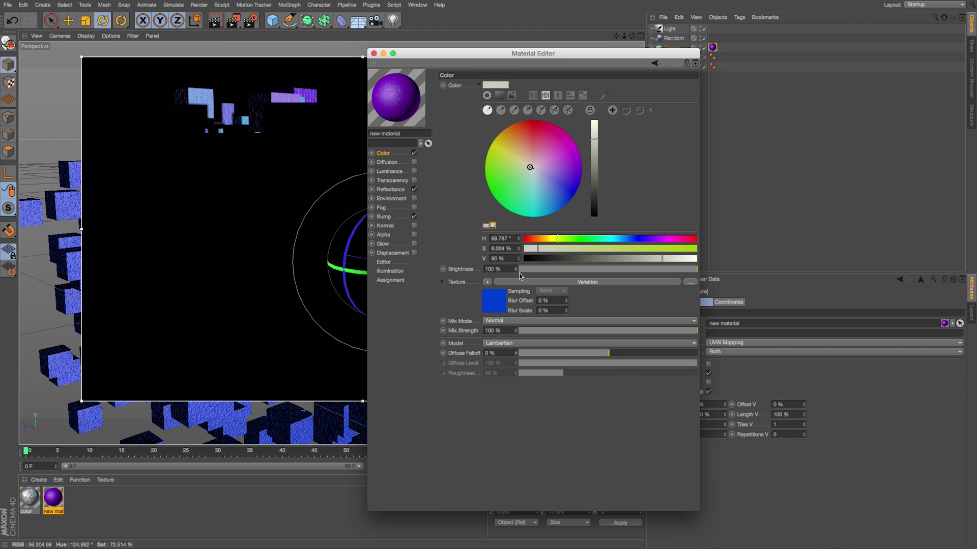
{"action": "left_click", "coordinate": [556, 284]}
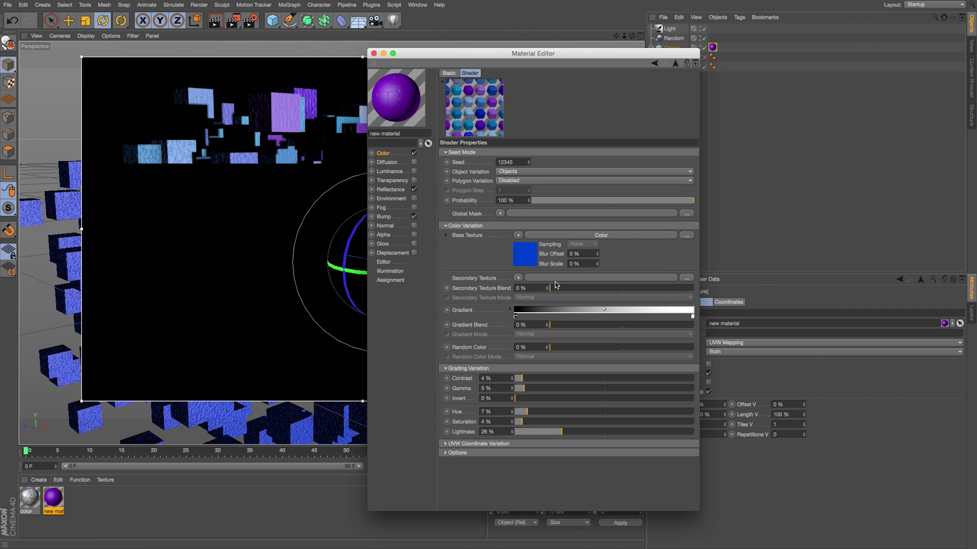
{"action": "left_click", "coordinate": [536, 181]}
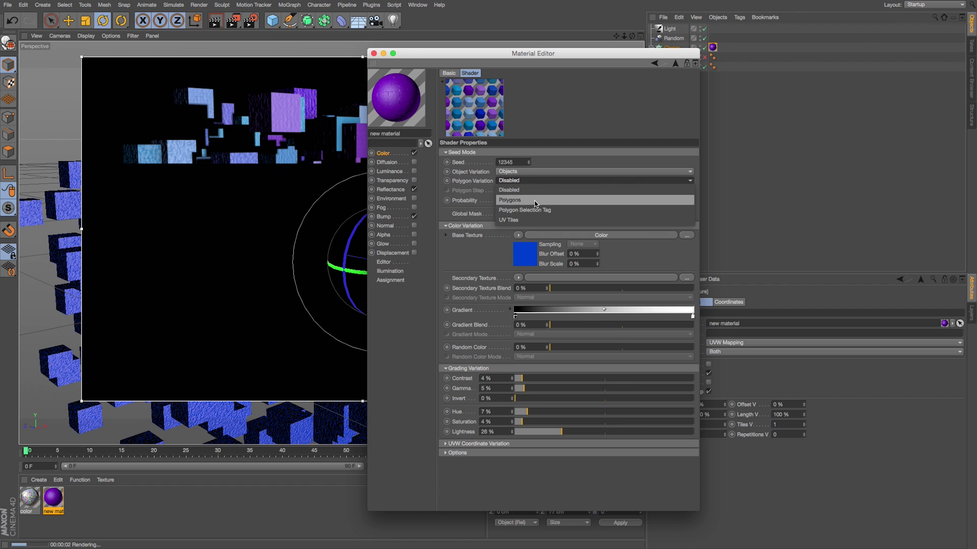
Set Polygon Variation to Polygons with Random Color 153%, Contrast 22%, Gamma 43%, Hue 27%.
{"action": "left_click", "coordinate": [535, 201]}
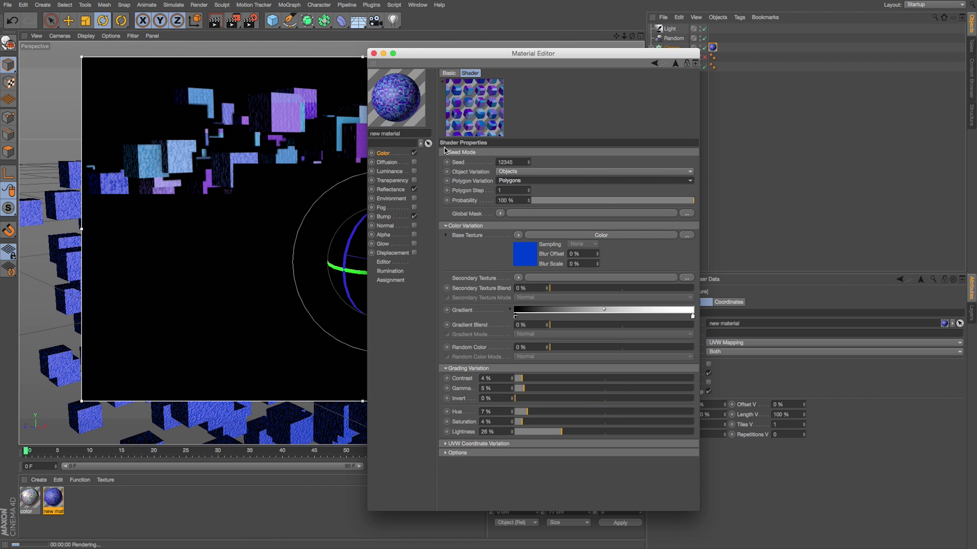
{"action": "left_click", "coordinate": [346, 175]}
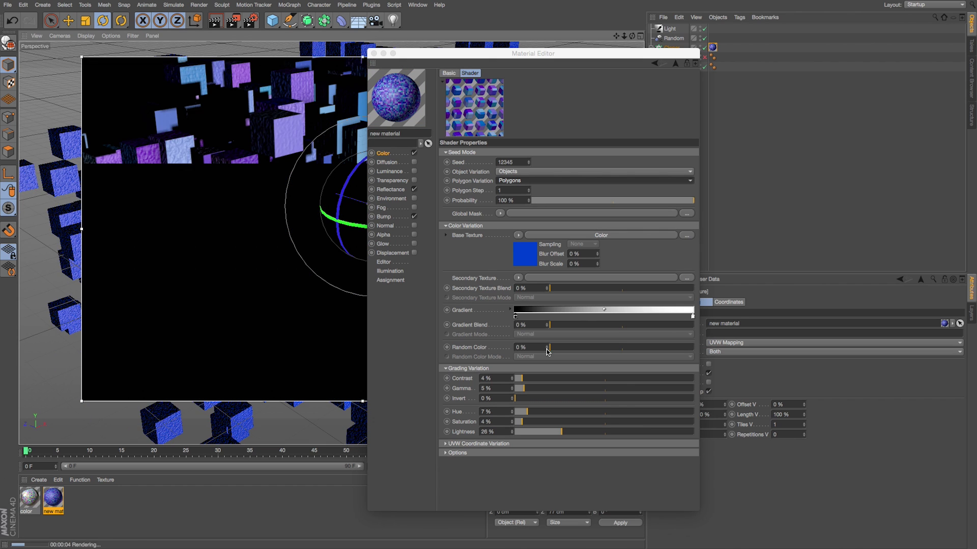
{"action": "left_click_drag", "start_coordinate": [547, 347], "coordinate": [546, 351]}
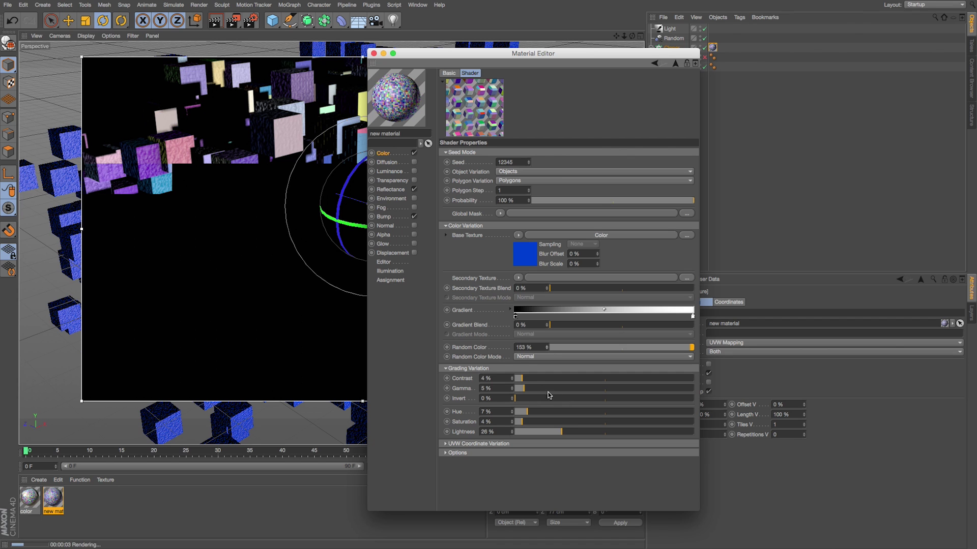
{"action": "left_click_drag", "start_coordinate": [536, 379], "coordinate": [570, 389]}
{"action": "left_click_drag", "start_coordinate": [527, 412], "coordinate": [563, 412]}
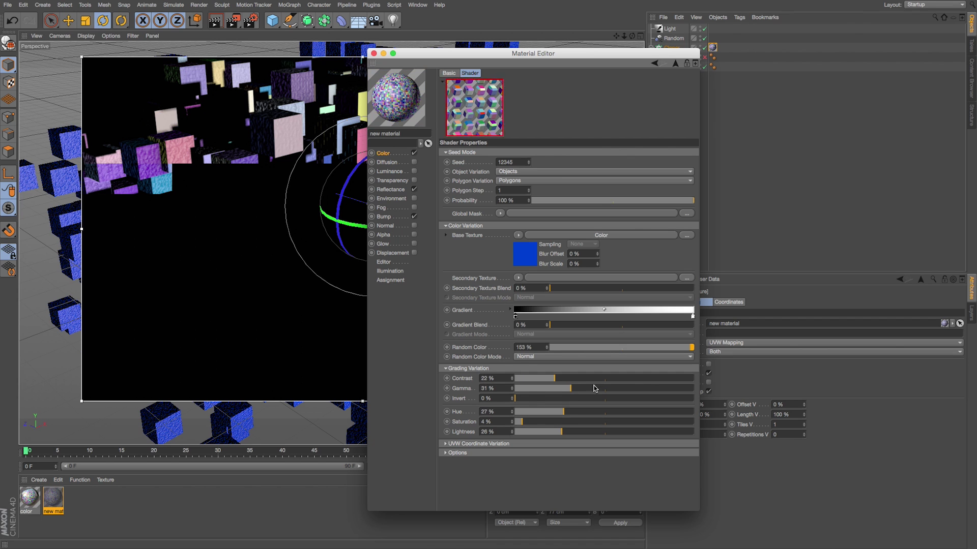
{"action": "left_click_drag", "start_coordinate": [444, 62], "coordinate": [539, 70]}
{"action": "left_click_drag", "start_coordinate": [665, 397], "coordinate": [686, 397]}
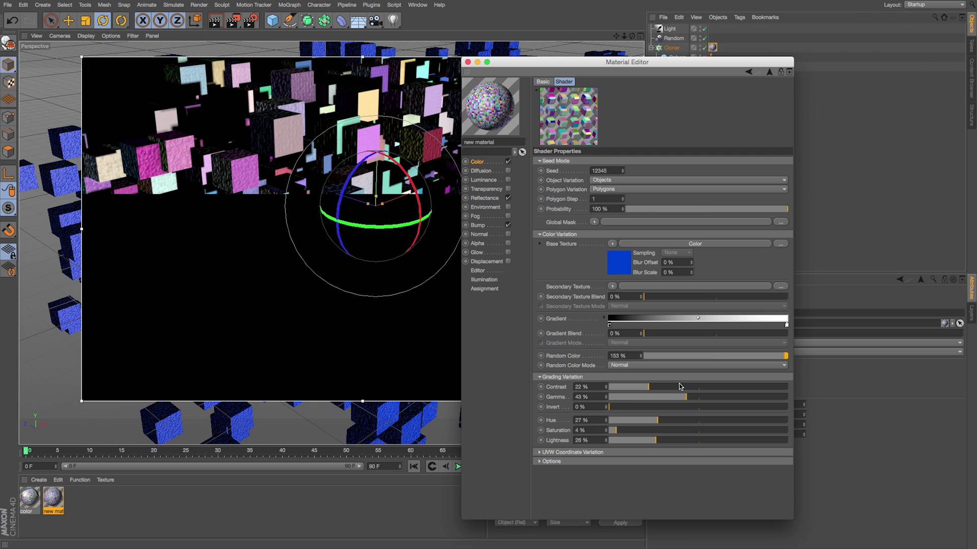